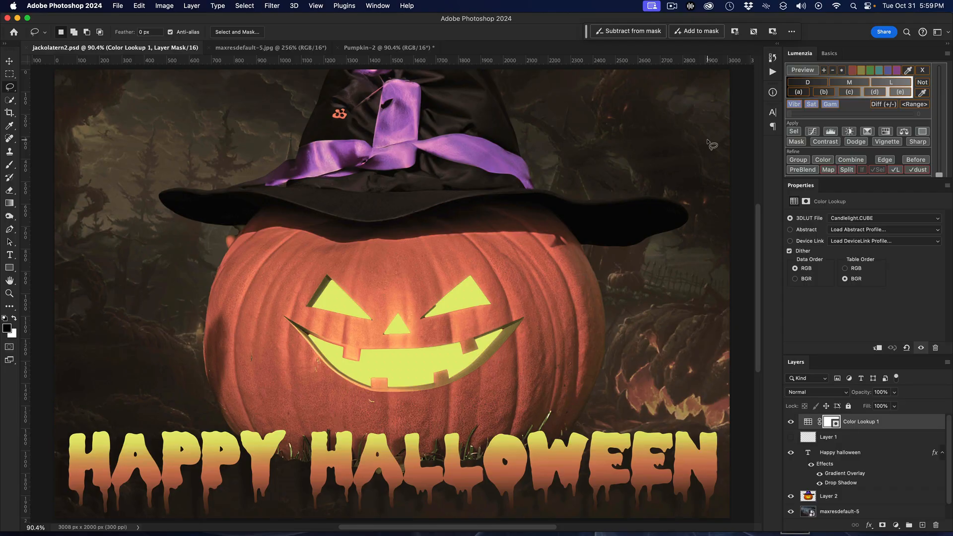
Compare the finished jackolatern2.psd composite with the original Pumpkin-2 photo, ending on the Pumpkin-2 document
click(392, 48)
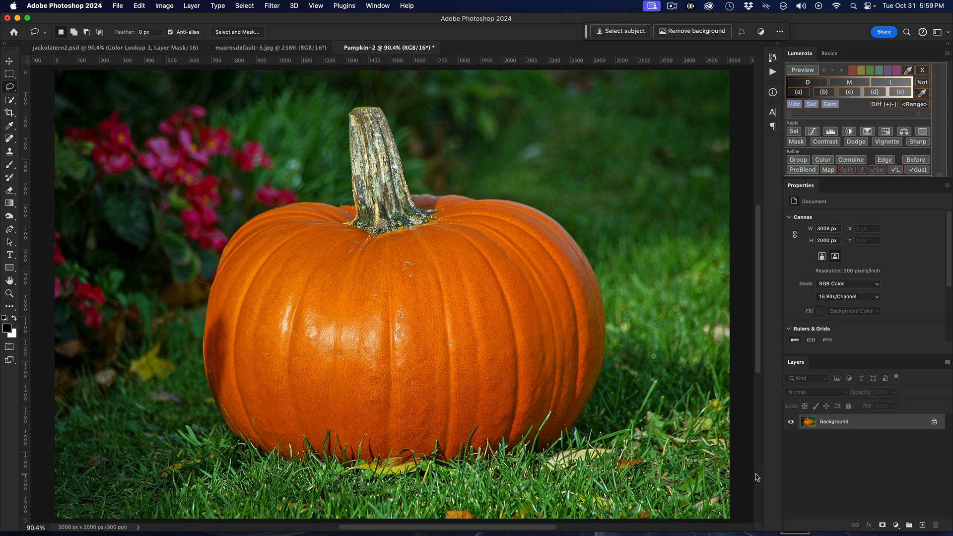
click(127, 50)
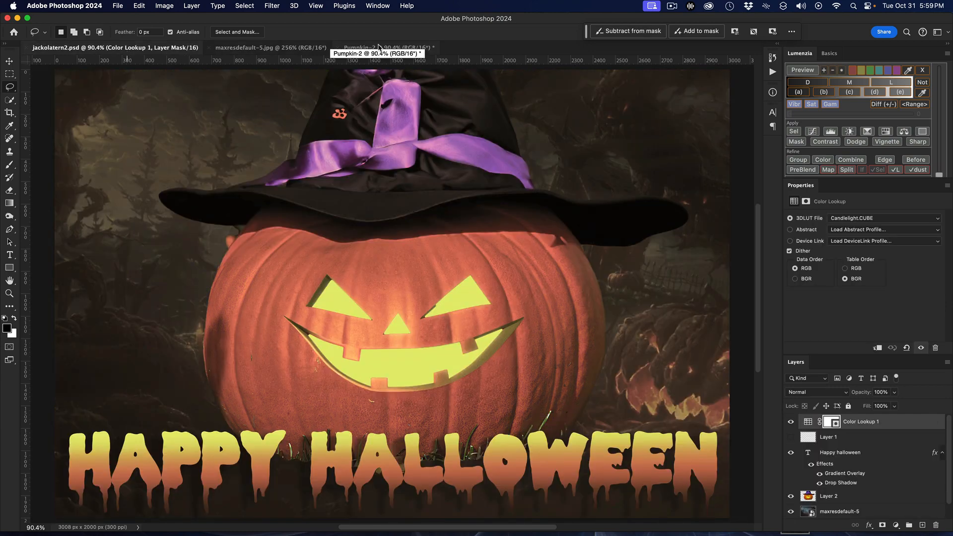
click(378, 47)
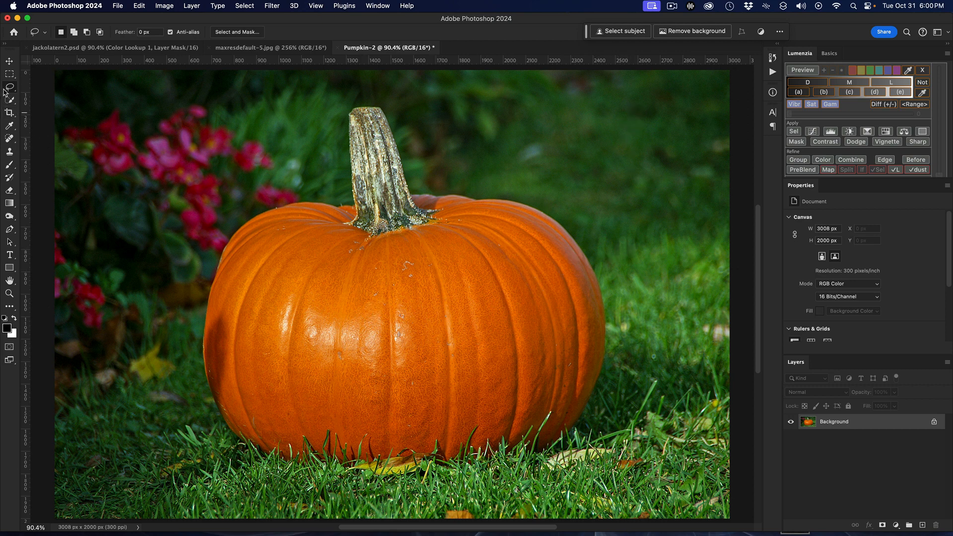
Lasso a large face area on the front of the pumpkin and run Generative Fill with the prompt "jack-o-latern"
mouse_move(361, 258)
mouse_down()
mouse_move(287, 257)
mouse_move(250, 294)
mouse_move(257, 383)
mouse_move(281, 405)
mouse_move(440, 417)
mouse_move(488, 407)
mouse_move(538, 370)
mouse_move(533, 285)
mouse_up()
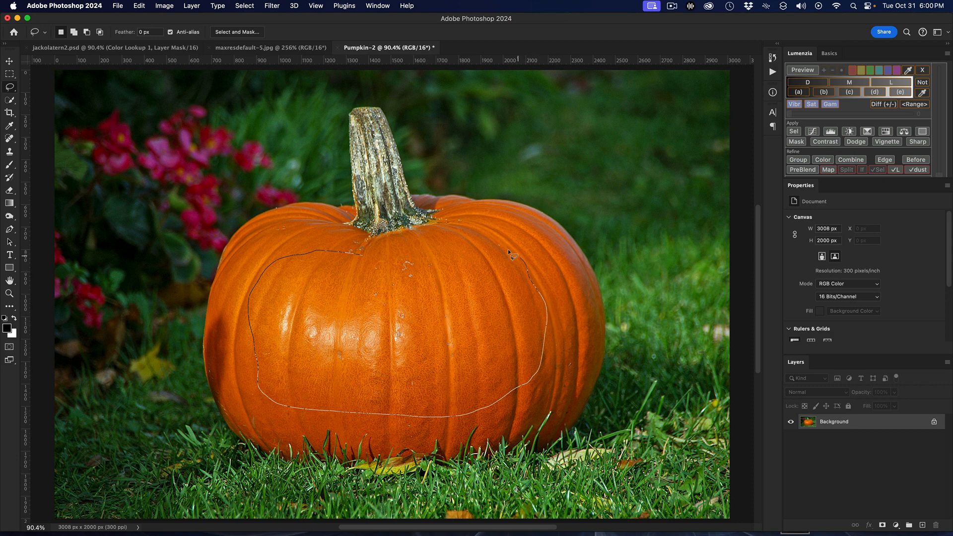
mouse_move(507, 249)
mouse_down()
mouse_move(479, 240)
mouse_move(350, 255)
mouse_up()
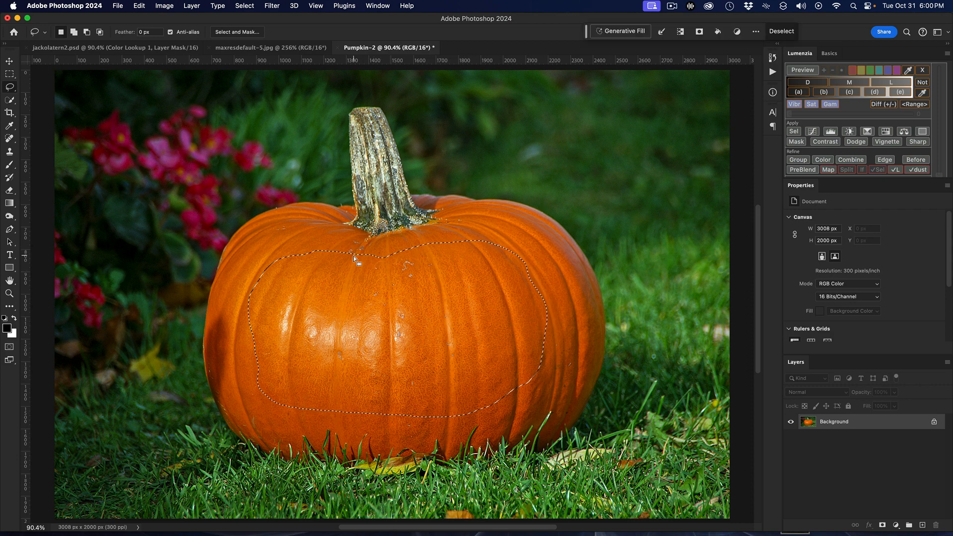
click(630, 34)
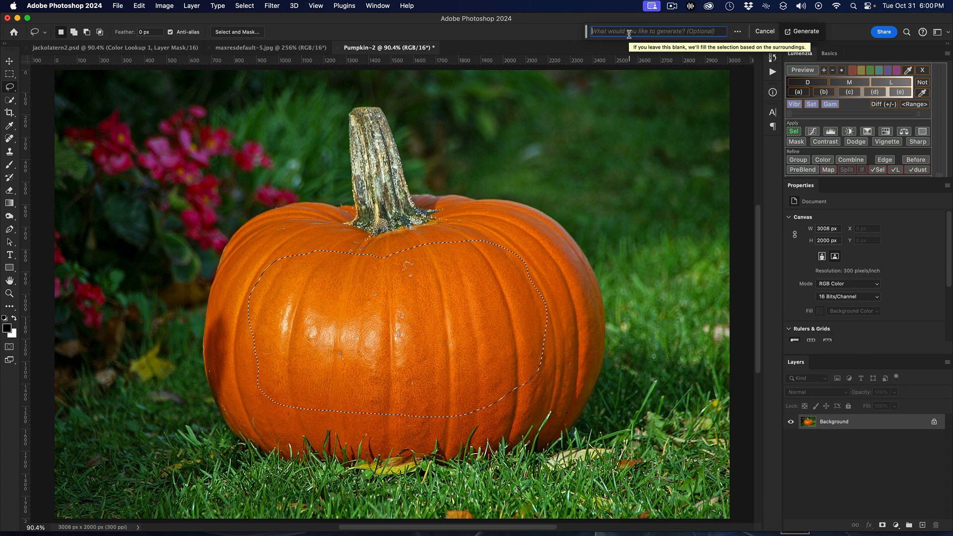
text(jack-o)
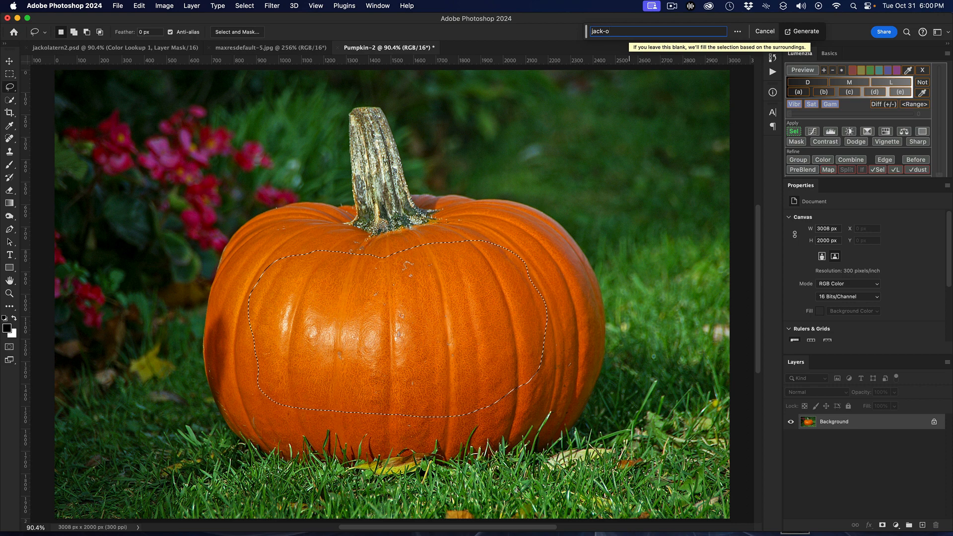
text(-la)
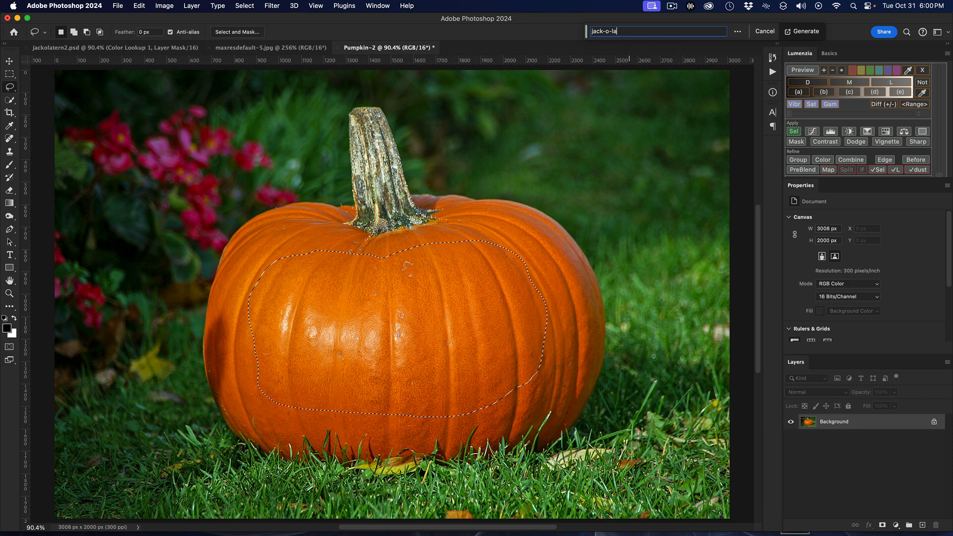
text(tern)
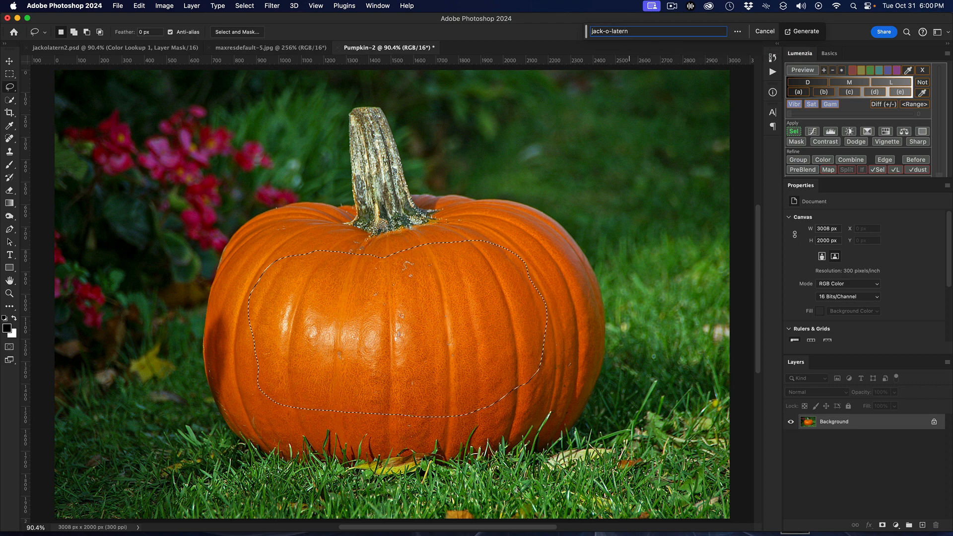
click(807, 32)
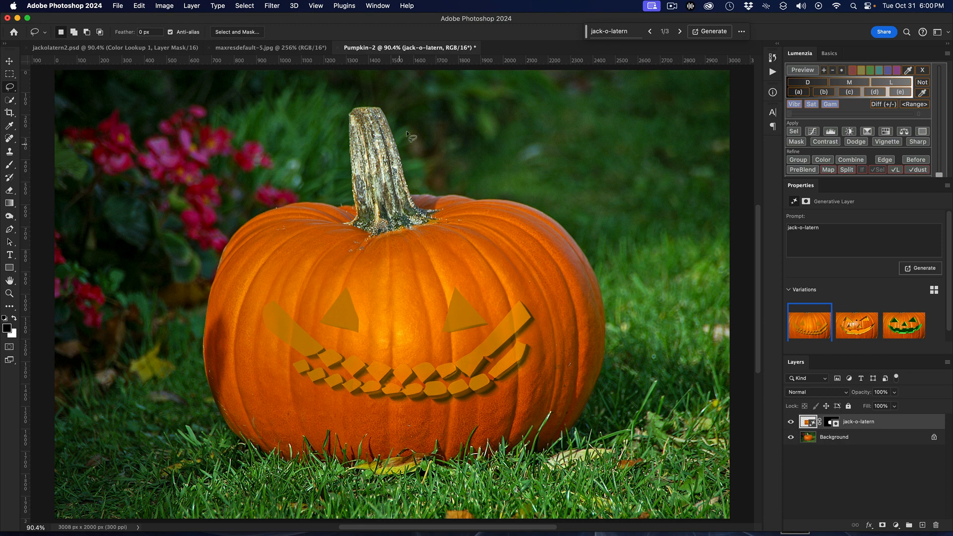
Preview the second and third carved-face variations and generate another set from the same prompt
click(864, 334)
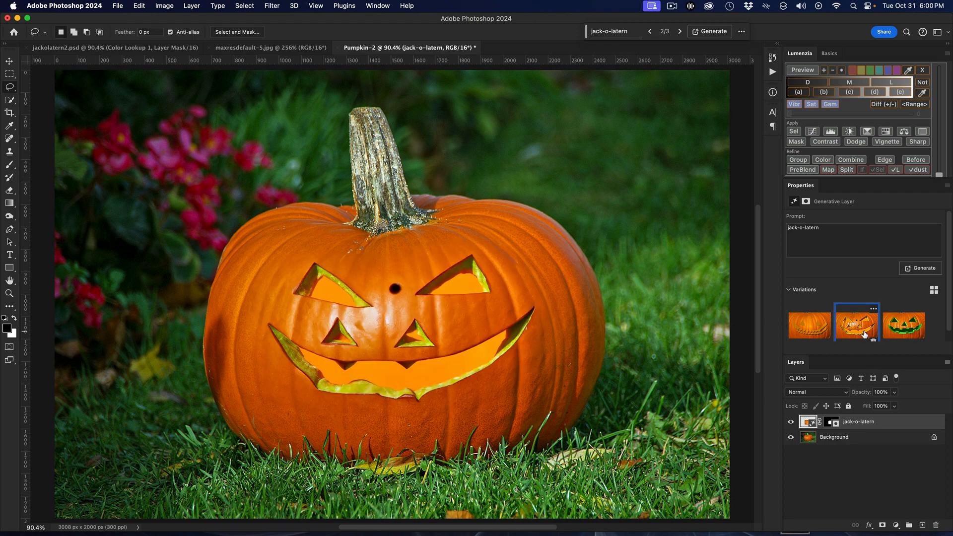
click(902, 329)
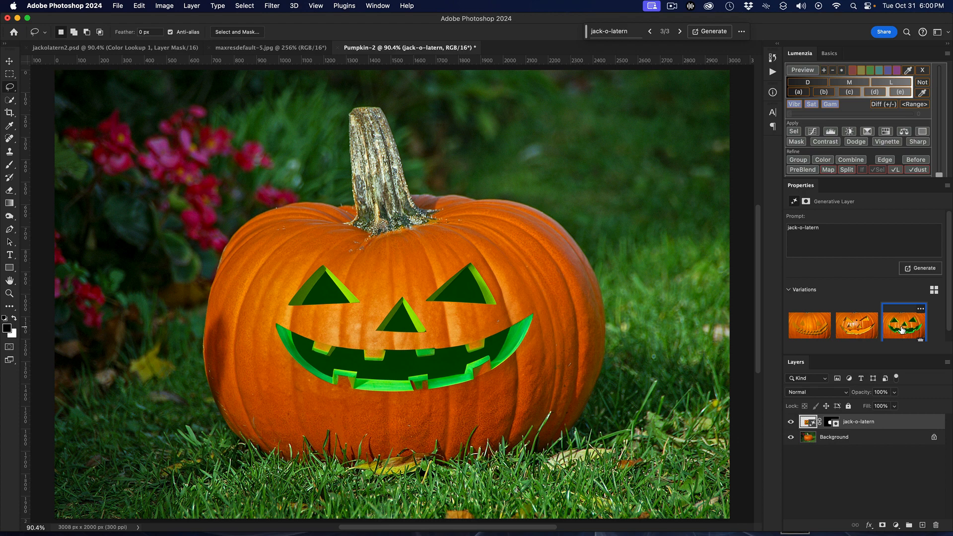
click(917, 270)
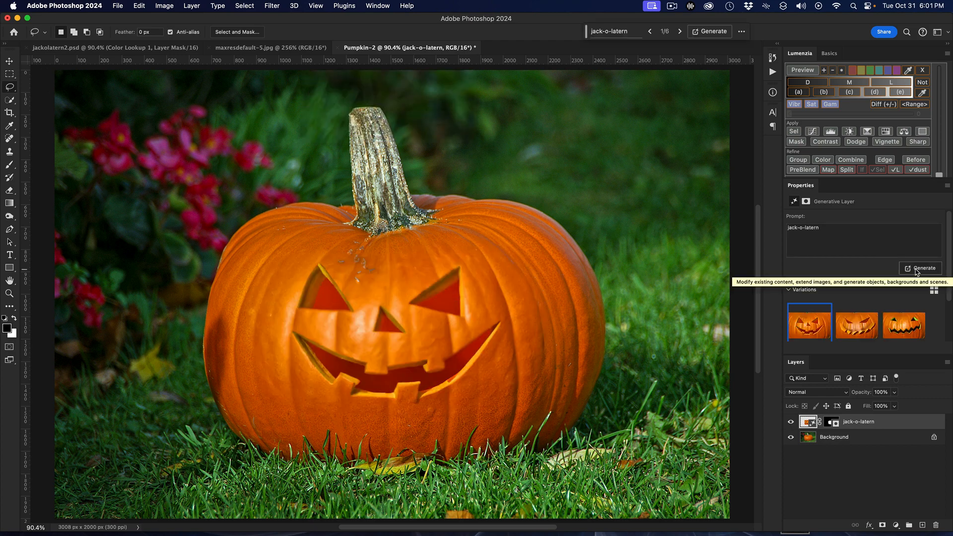
Compare the carved-face variations, choose the noseless face with the zigzag mouth, and flatten the image
click(858, 326)
click(896, 328)
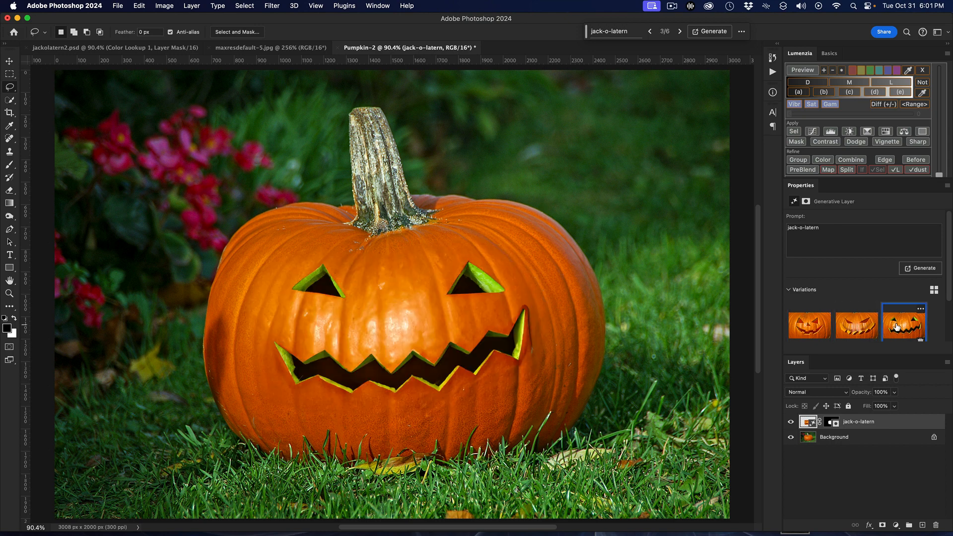
scroll(826, 330, down, 3)
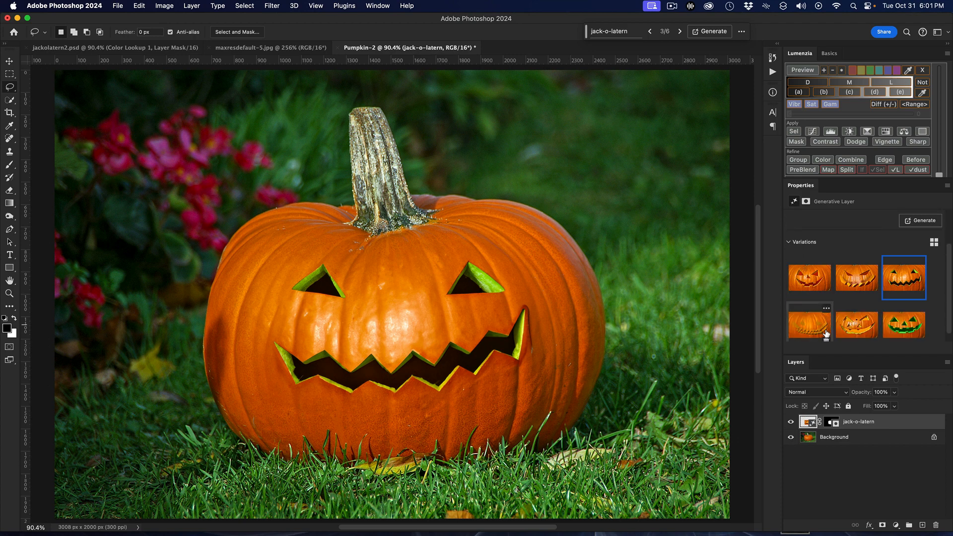
click(900, 330)
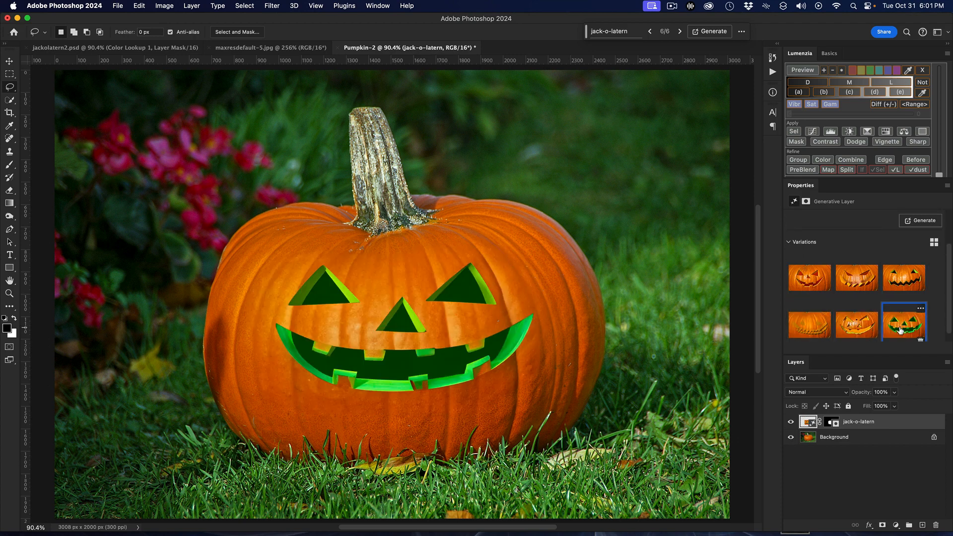
click(893, 274)
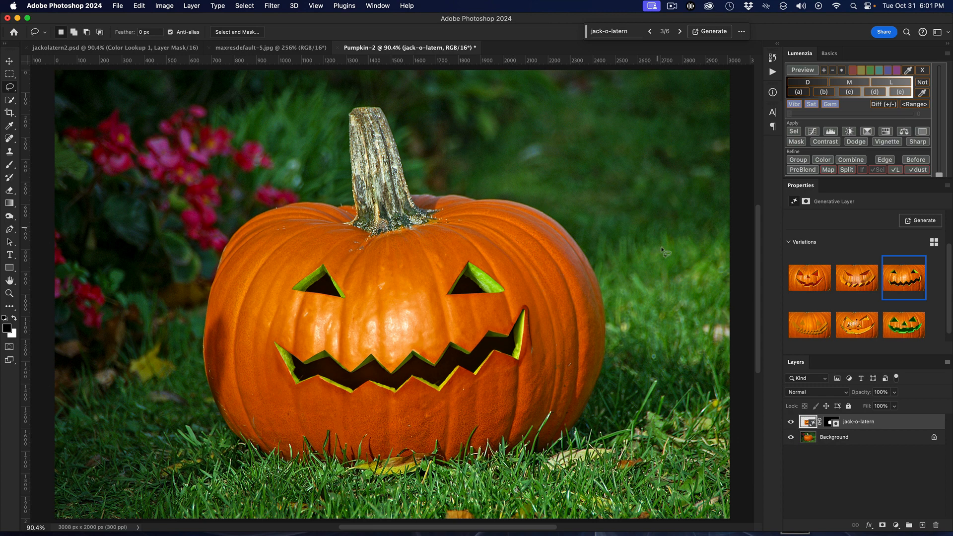
right_click(904, 431)
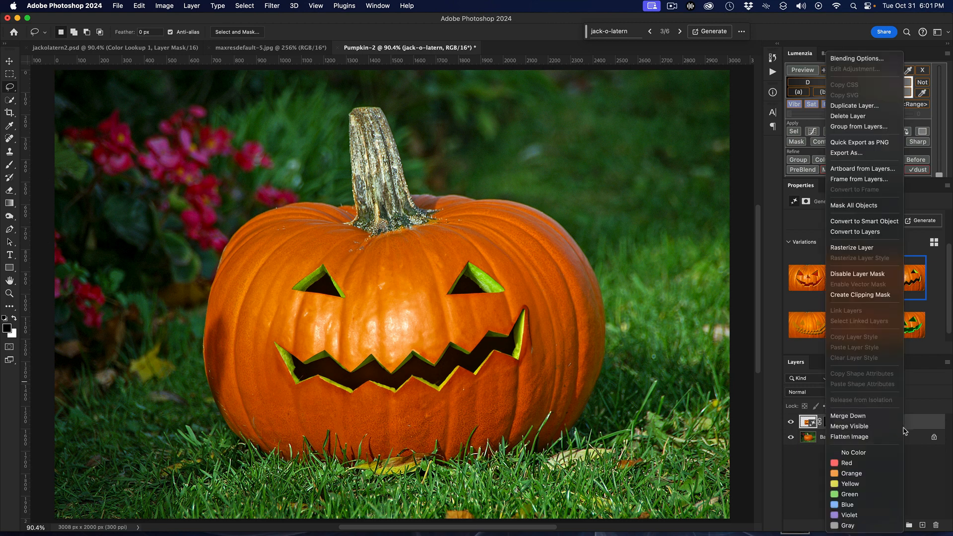
click(886, 437)
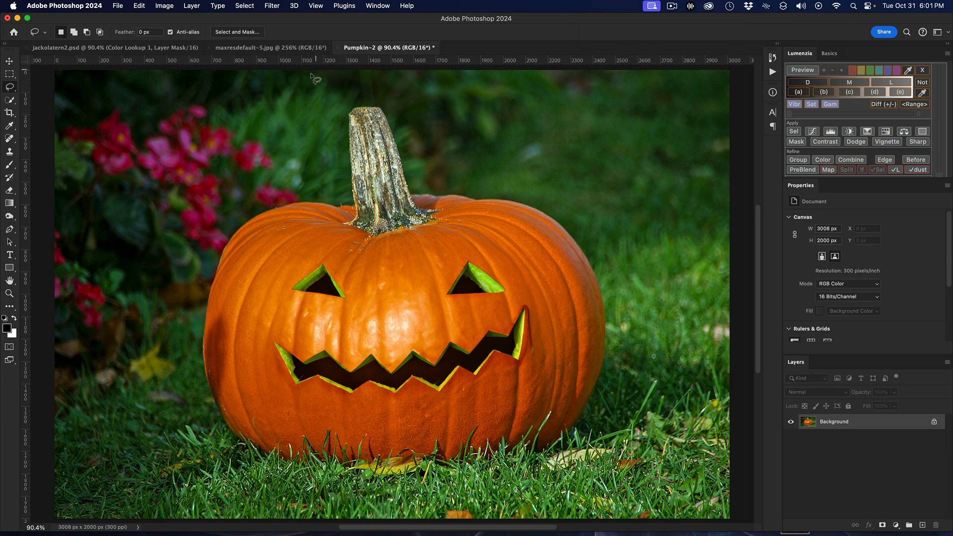
Lasso a witch-hat-shaped area around the stem, with a wide brim across the top of the pumpkin
drag(281, 103, 256, 165)
mouse_move(138, 219)
mouse_down()
mouse_move(114, 251)
mouse_move(175, 277)
mouse_move(338, 250)
mouse_move(397, 258)
mouse_move(634, 247)
mouse_move(718, 230)
mouse_move(724, 217)
mouse_move(715, 210)
mouse_move(522, 170)
mouse_move(467, 113)
mouse_move(444, 52)
mouse_up()
scroll(452, 69, up, 8)
scroll(352, 150, up, 15)
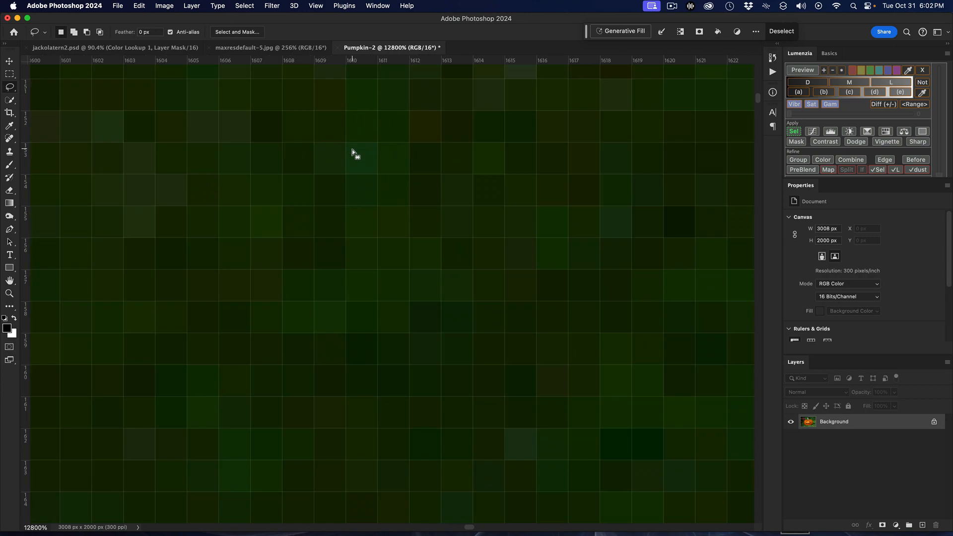
scroll(352, 150, down, 20)
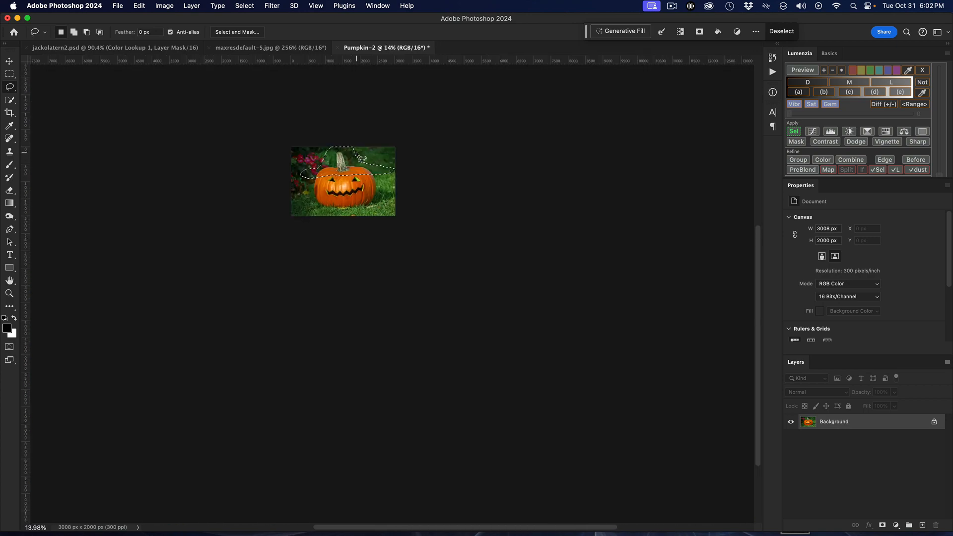
scroll(356, 151, up, 10)
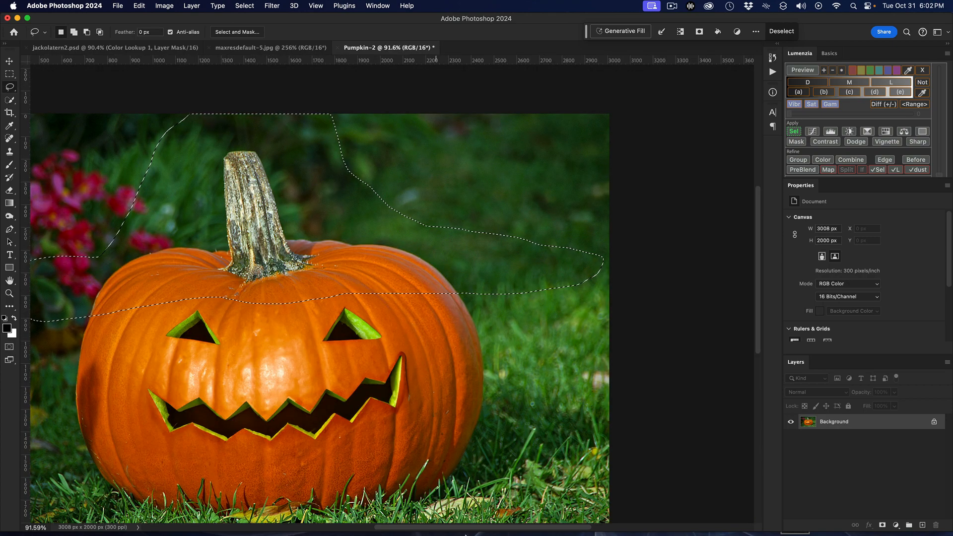
scroll(540, 530, left, 5)
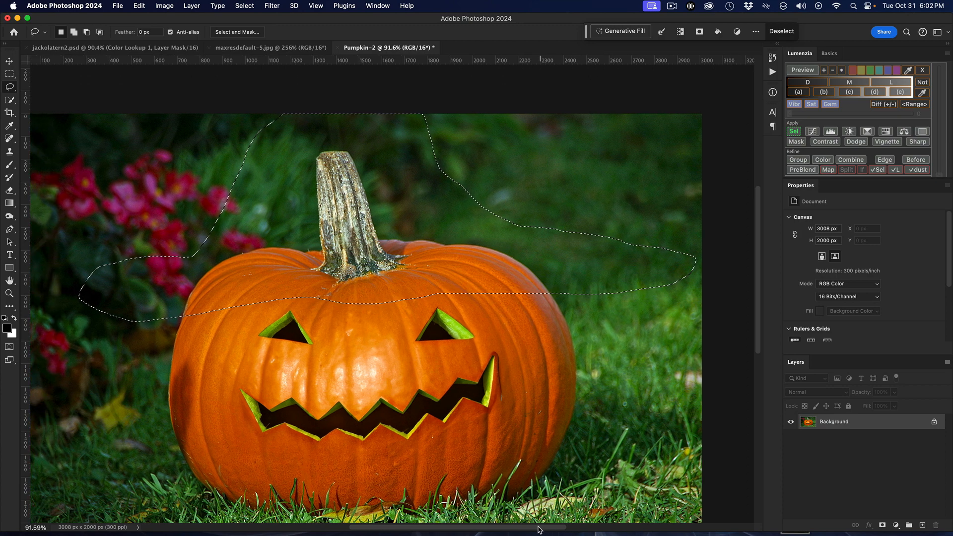
scroll(539, 530, left, 1)
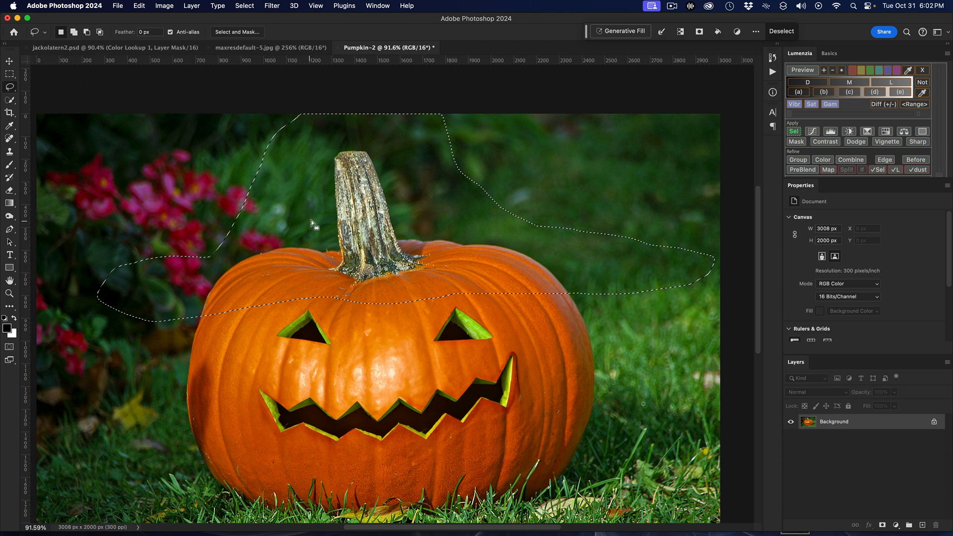
Run Generative Fill on the hat-shaped selection with the prompt "witches hat"
click(639, 31)
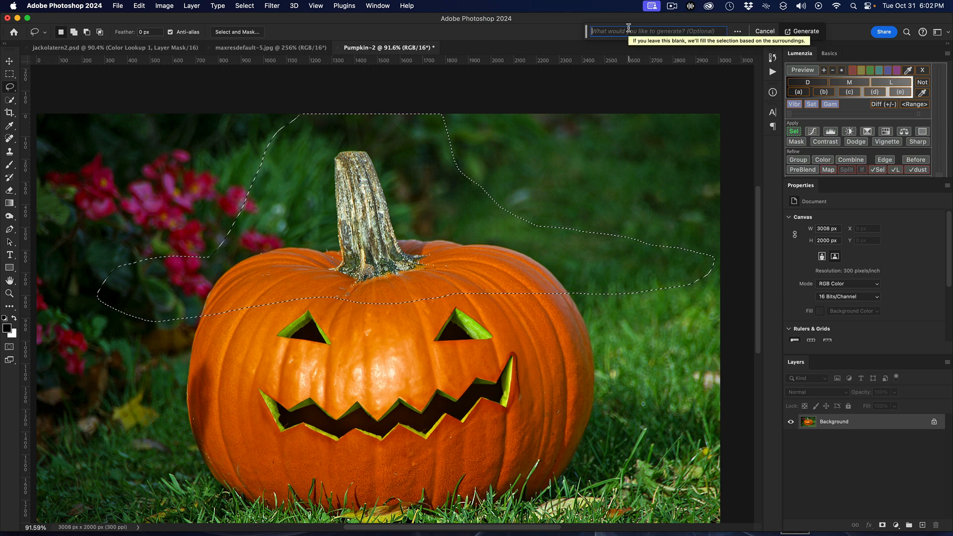
text(witc)
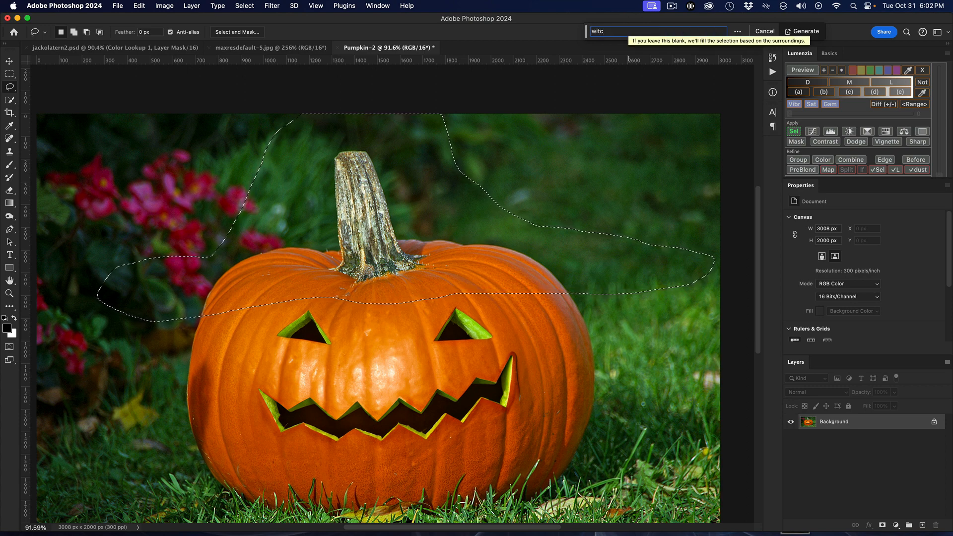
text(hes hat)
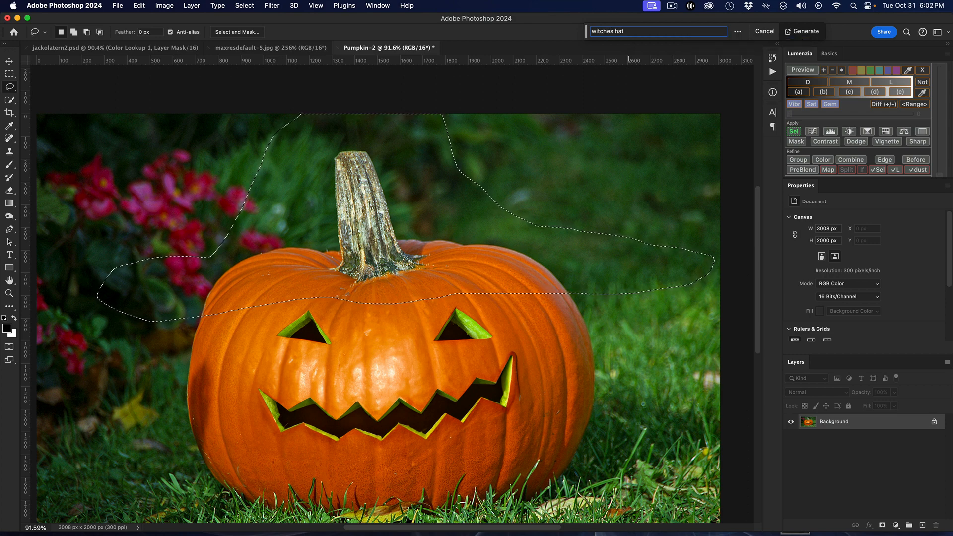
click(803, 31)
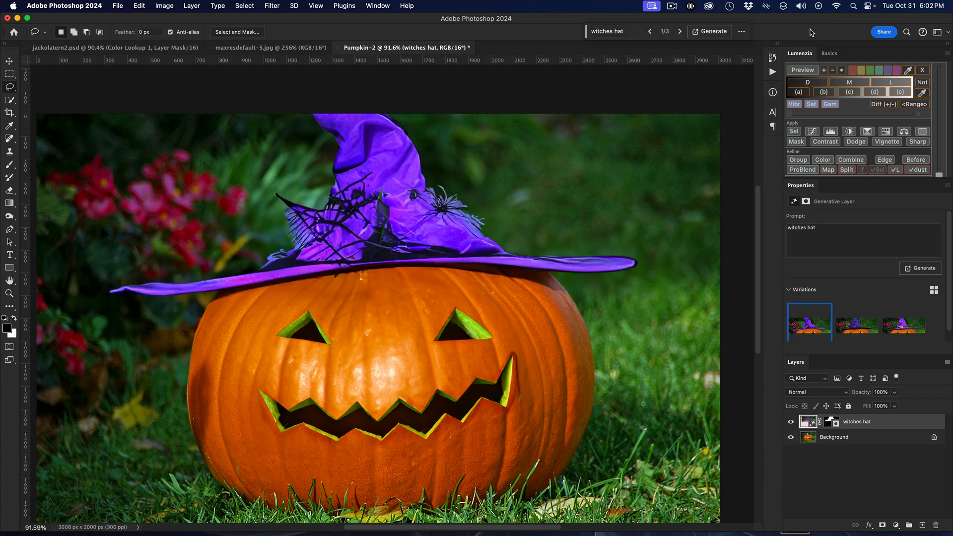
Compare the three hat variations and generate another set from the "witches hat" prompt
click(867, 325)
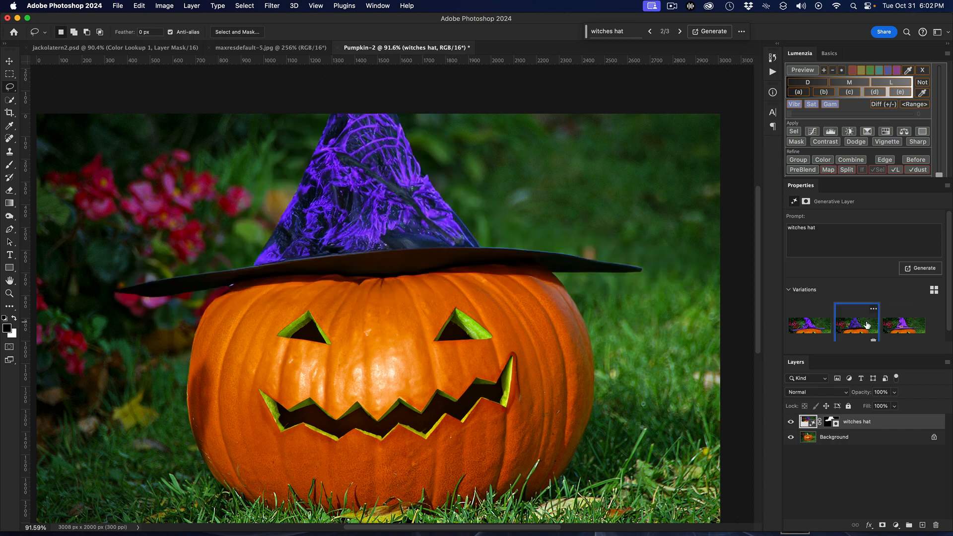
click(912, 329)
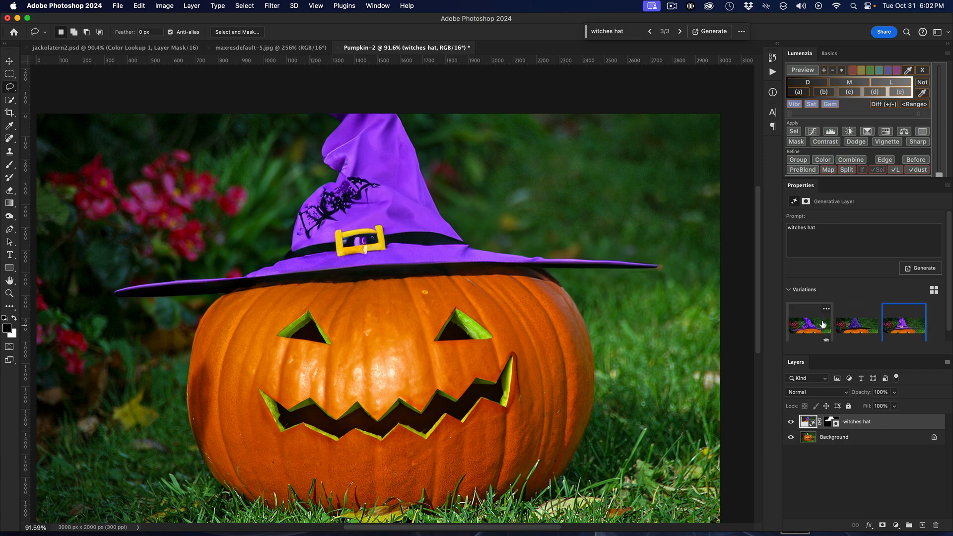
click(797, 329)
click(851, 328)
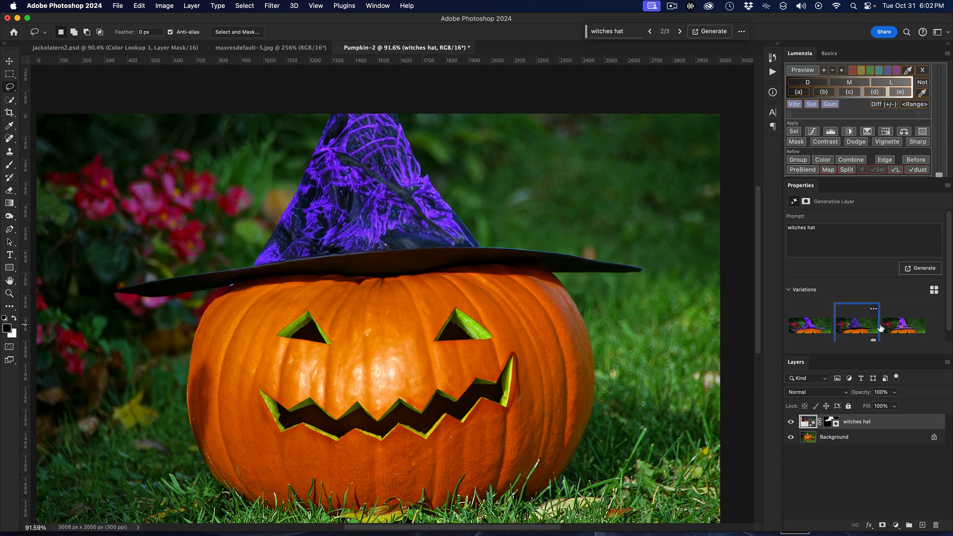
click(894, 328)
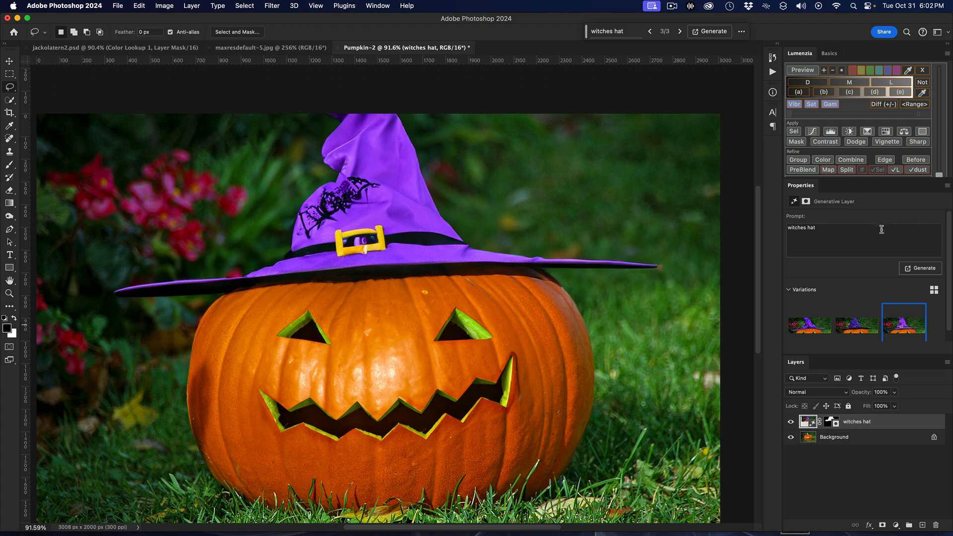
click(917, 271)
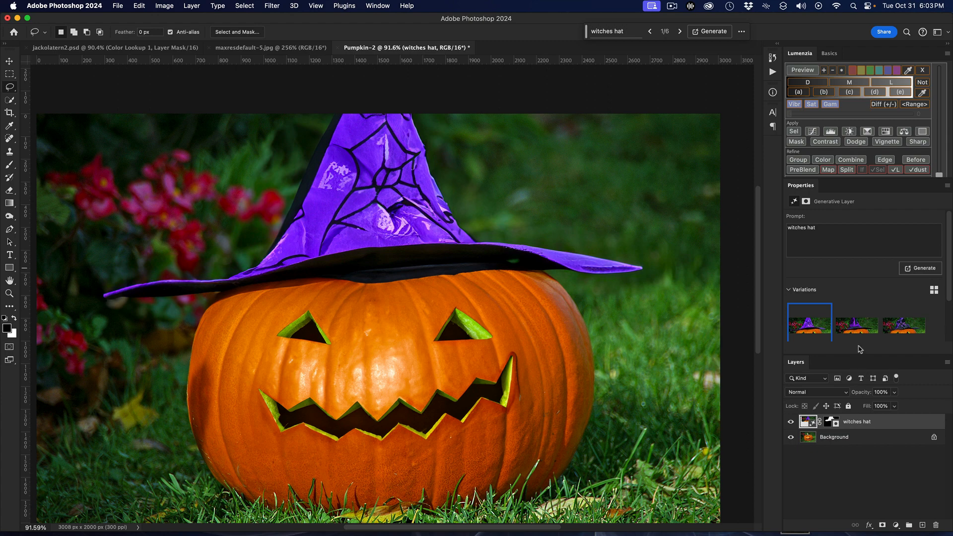
Compare the six generated witch-hat variations on the pumpkin
click(858, 327)
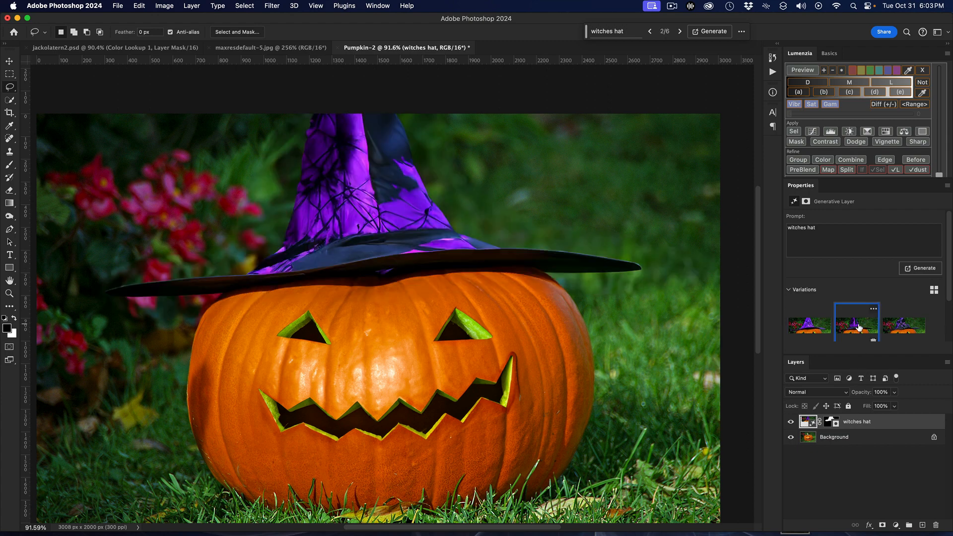
click(915, 327)
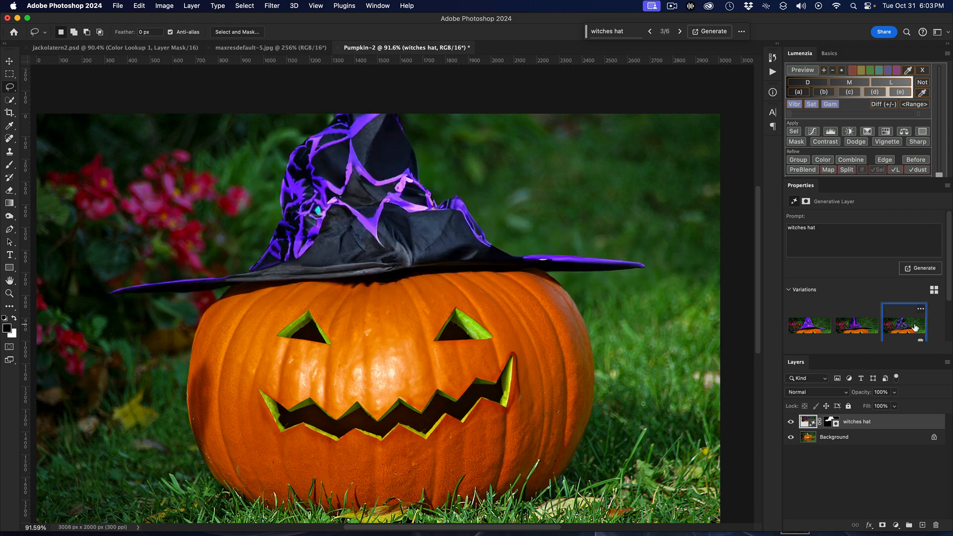
click(858, 327)
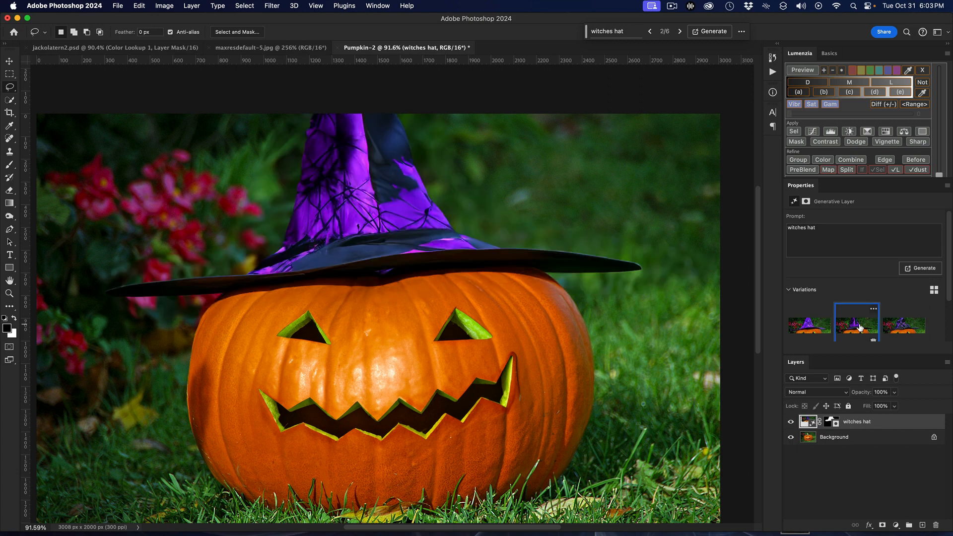
scroll(851, 331, down, 3)
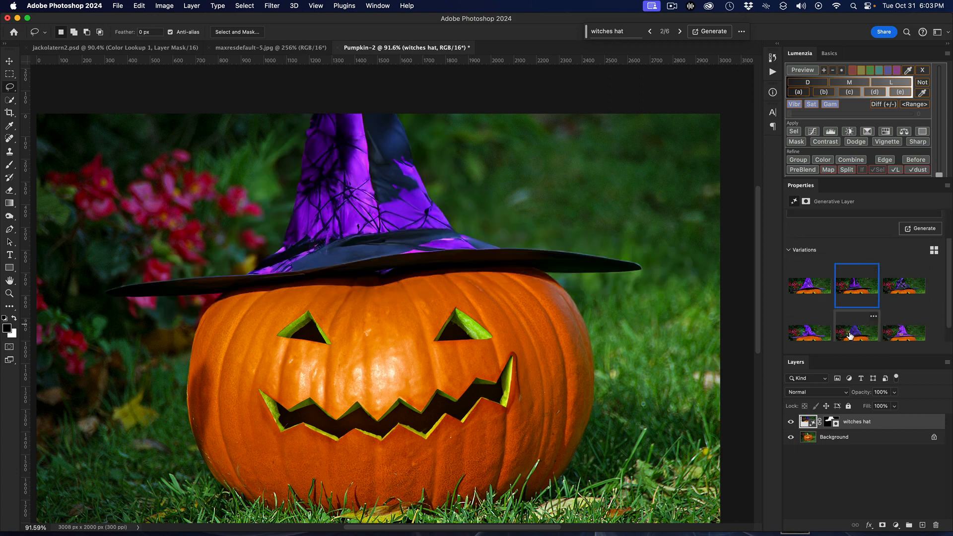
click(901, 338)
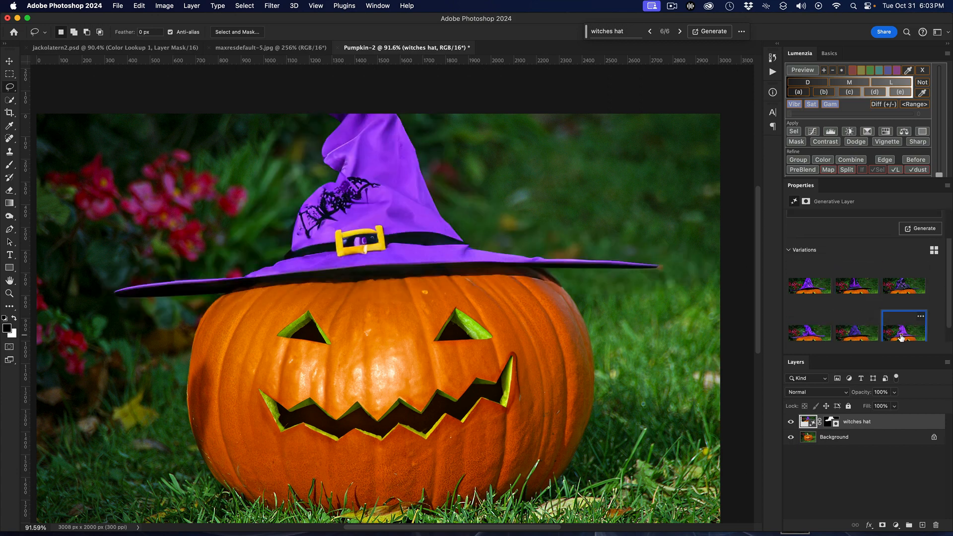
click(871, 339)
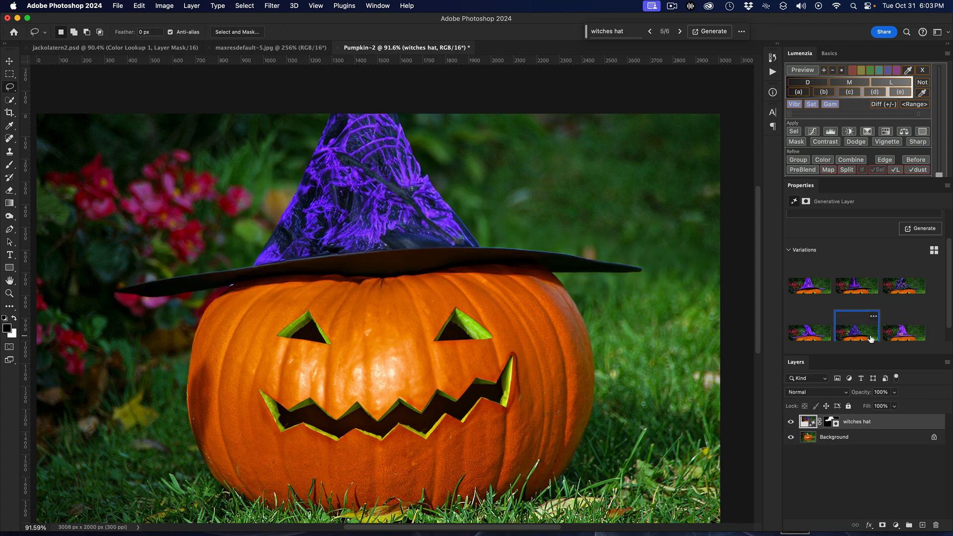
click(807, 329)
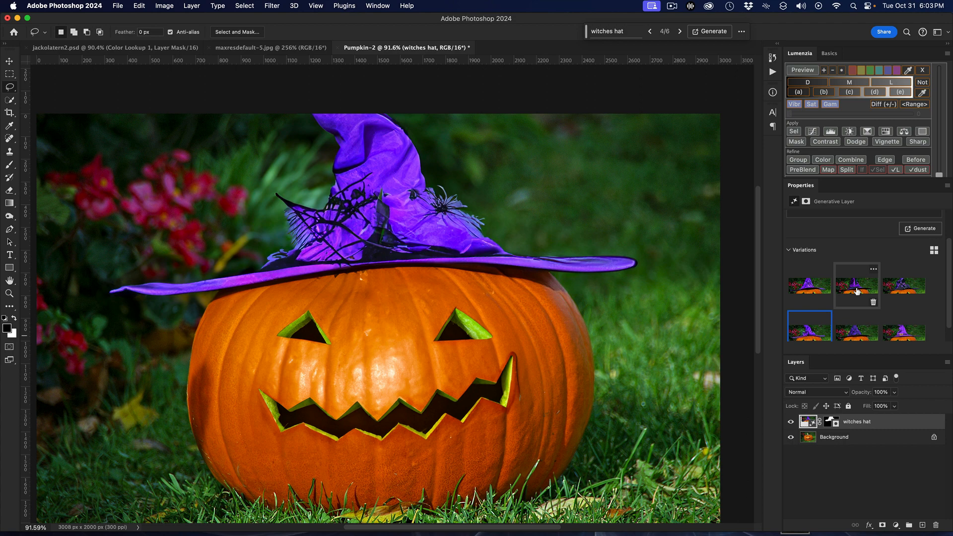
Choose the second hat variation, with the black brim and purple-and-black cone, and flatten the image
click(857, 291)
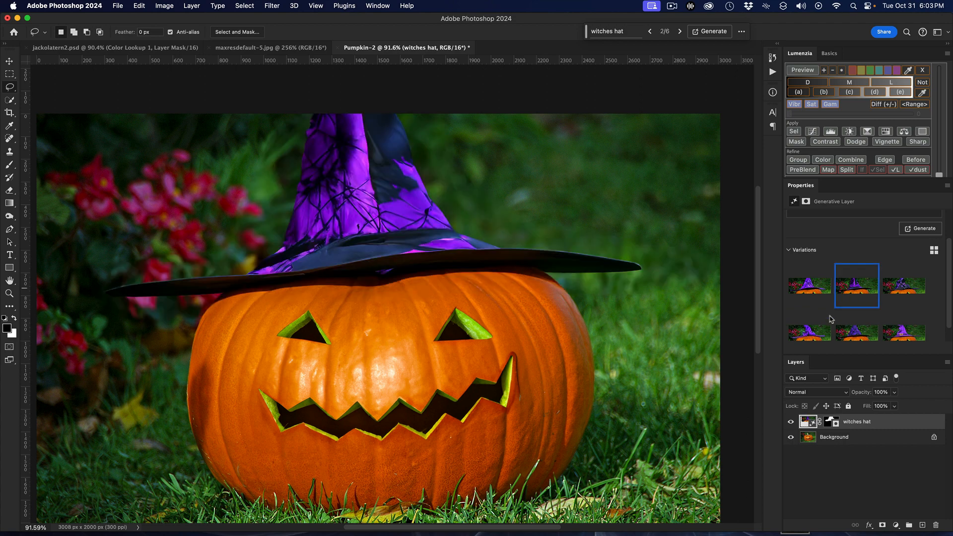
click(809, 338)
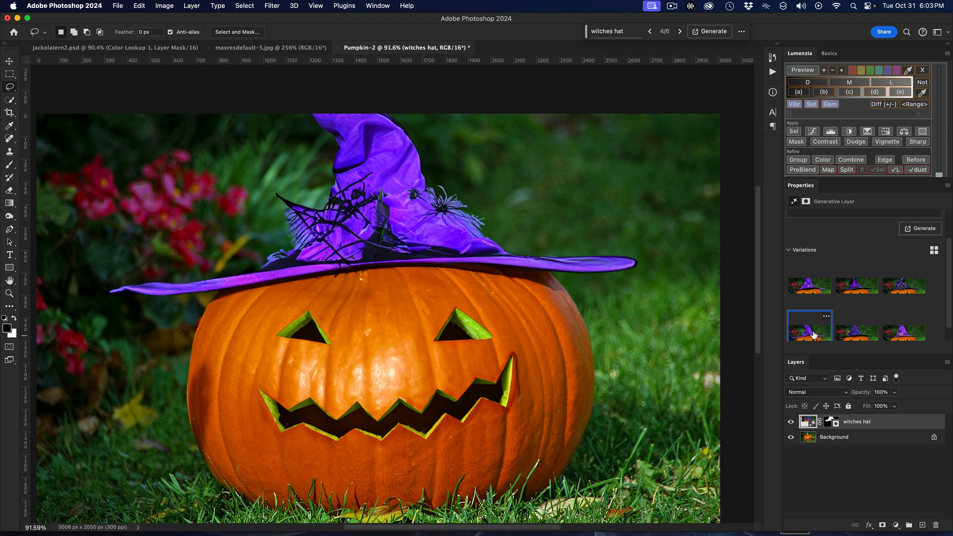
click(851, 291)
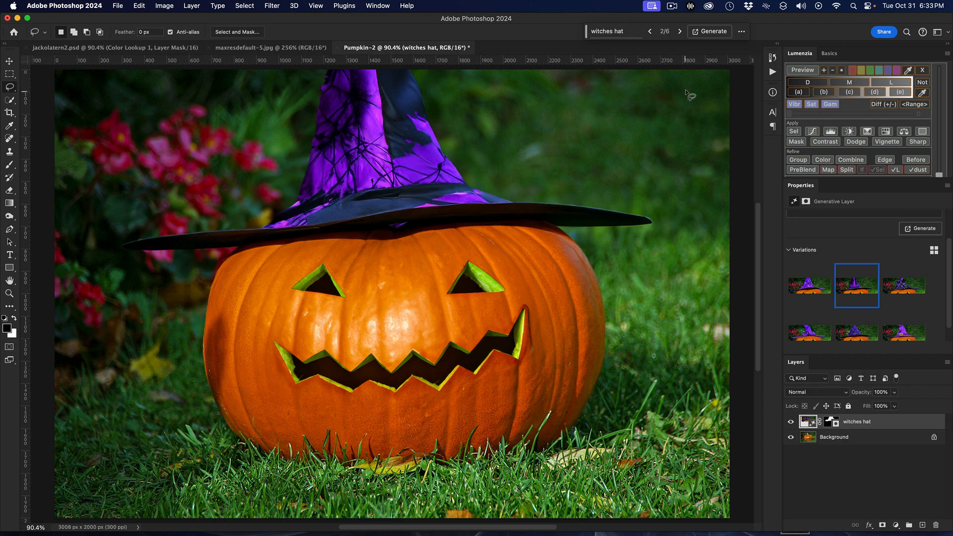
mouse_move(846, 303)
right_click(883, 427)
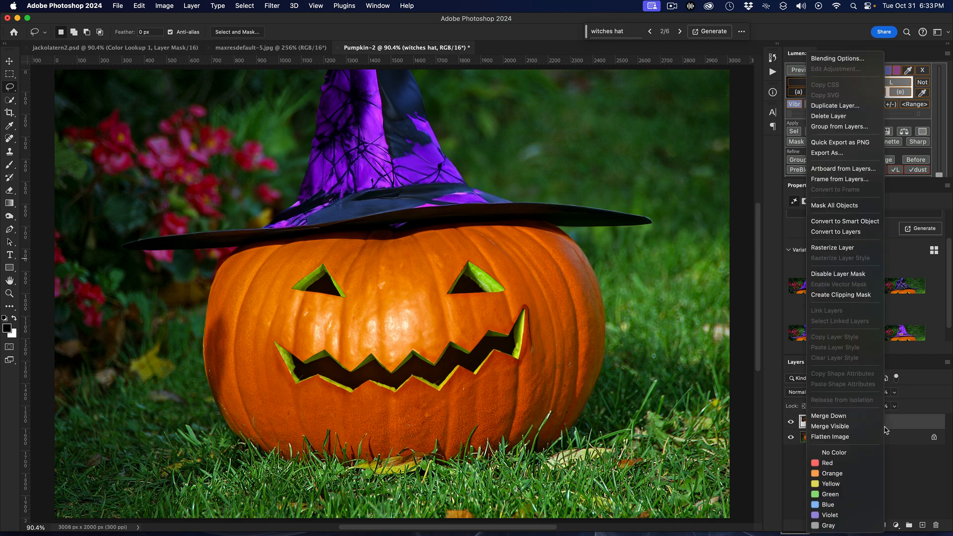
click(869, 440)
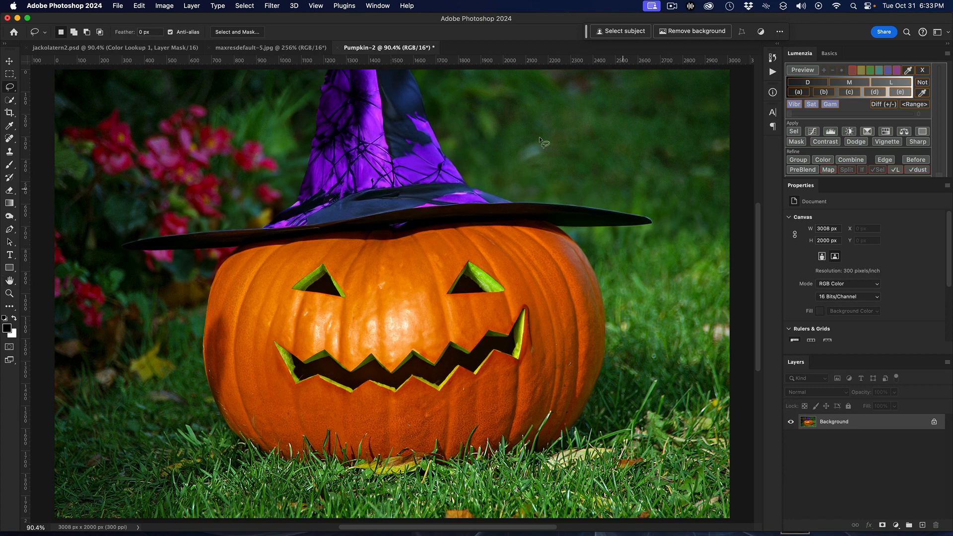
Select the hat-wearing pumpkin as the subject in Pumpkin-2 and copy it onto its own layer
click(286, 50)
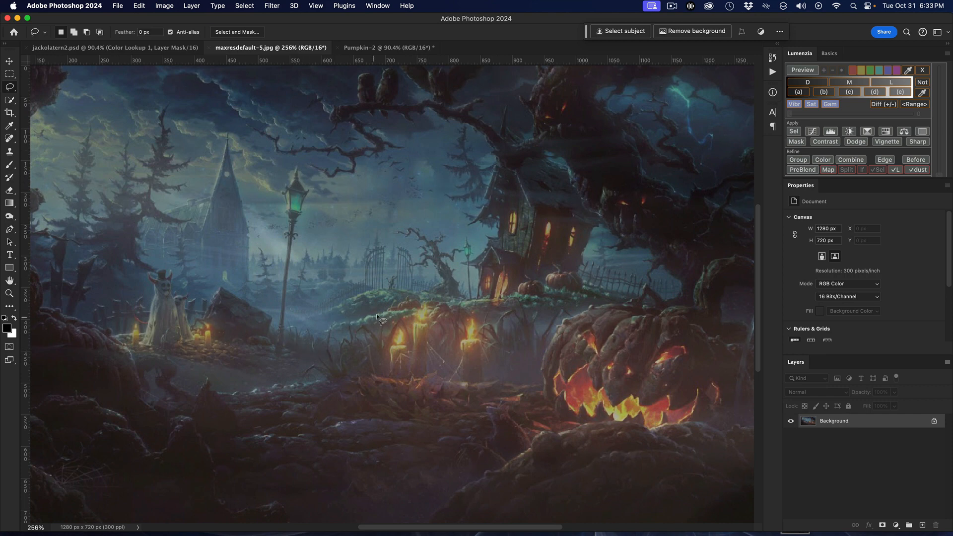
click(401, 48)
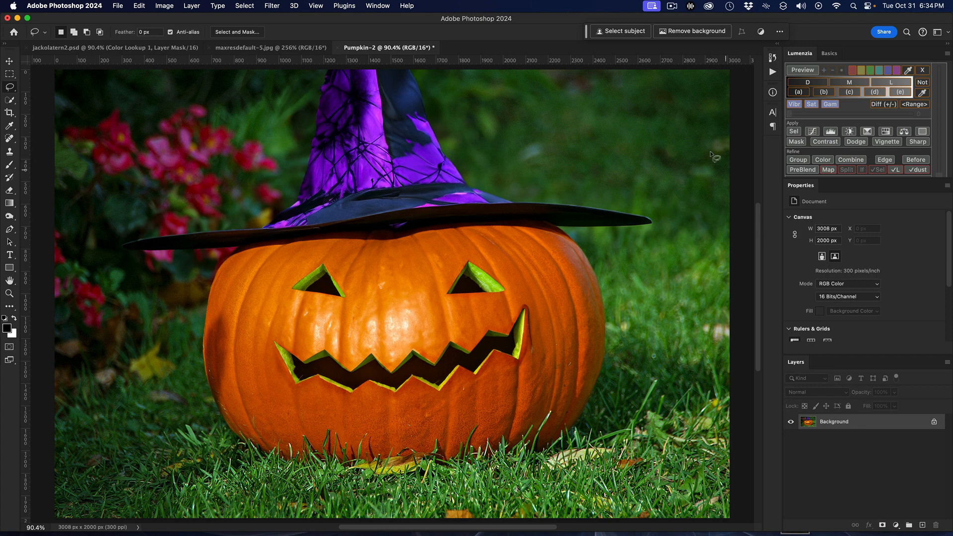
click(624, 33)
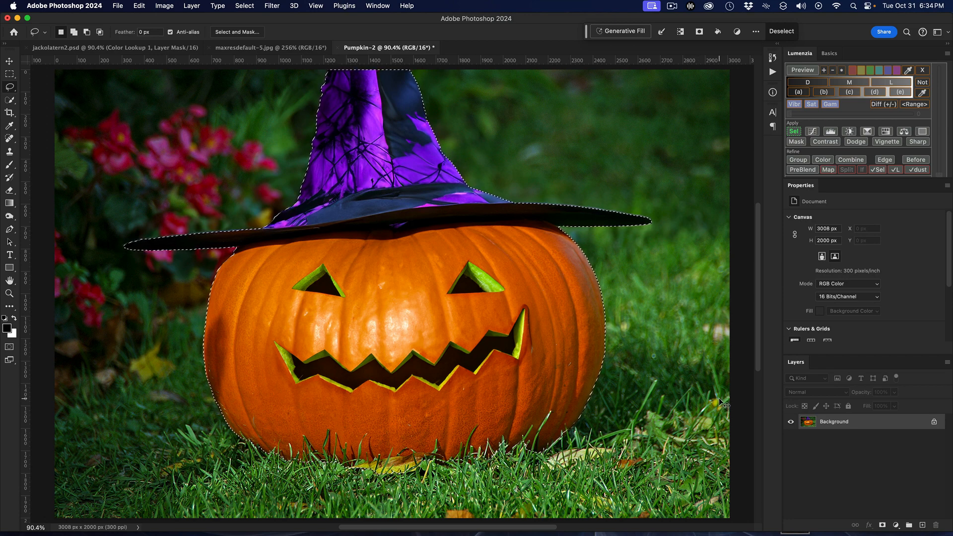
key(ctrl+j)
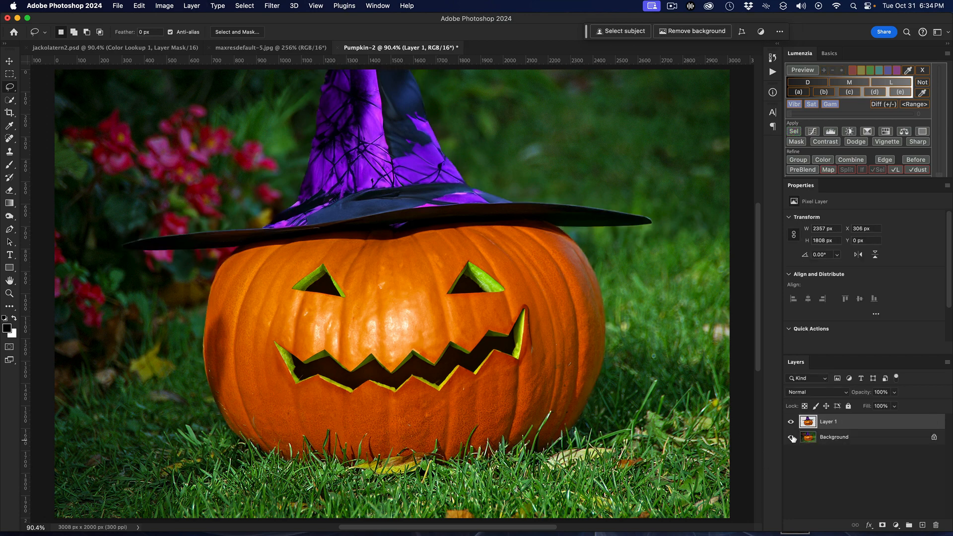
click(791, 437)
click(791, 437)
Copy the haunted graveyard scene from maxresdefault-5.jpg into the Pumpkin-2 document with the Move tool
click(265, 49)
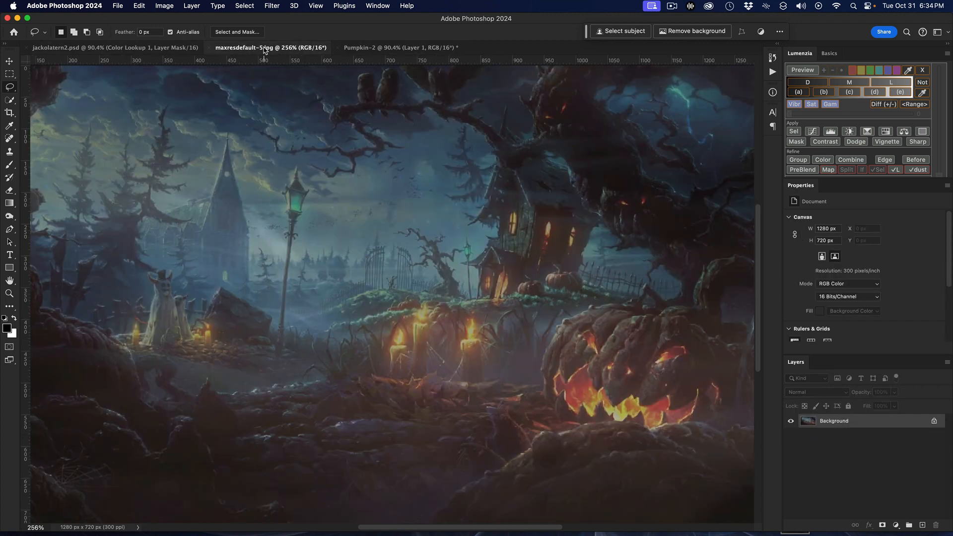
click(10, 61)
drag(347, 294, 392, 351)
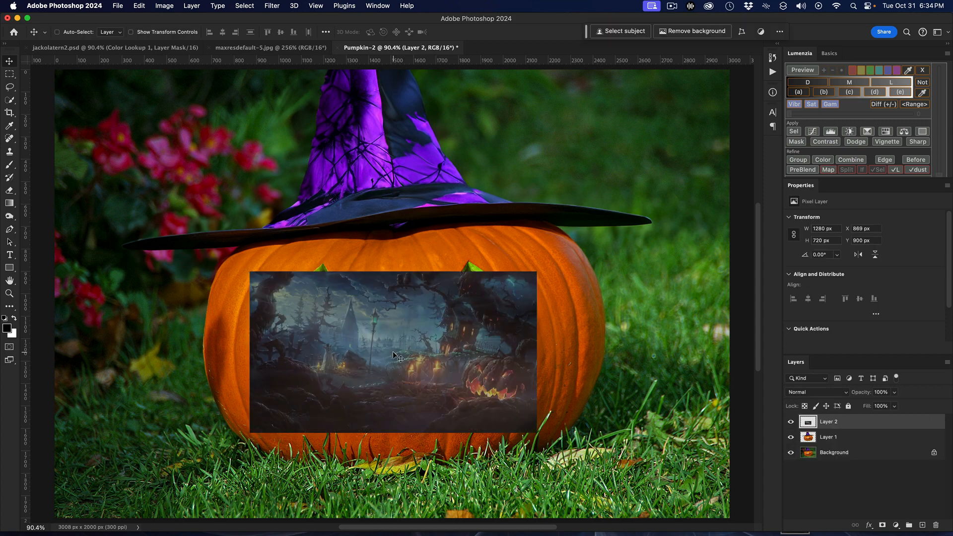
Scale the graveyard scene to about 295% and position it so that it spans the canvas width
key(super+t)
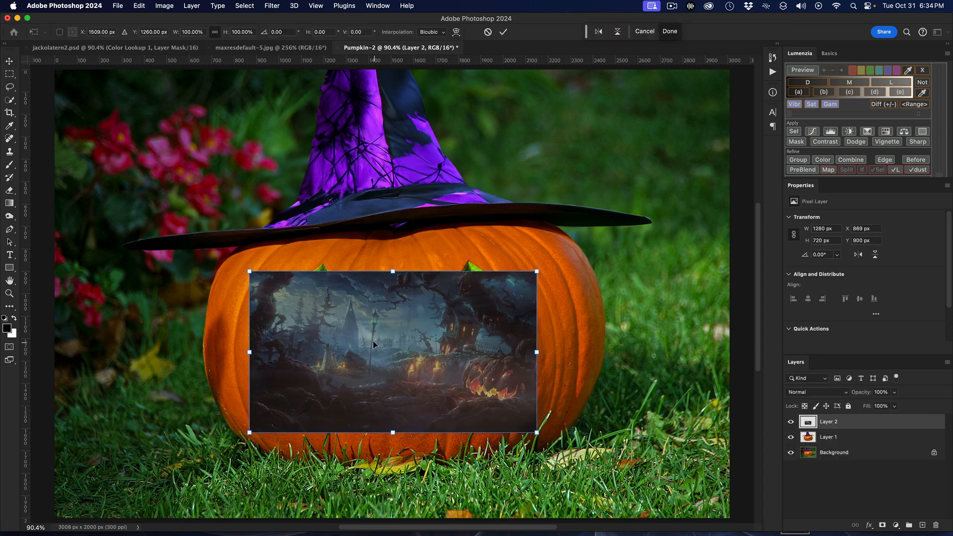
drag(341, 304, 136, 97)
drag(187, 227, 270, 526)
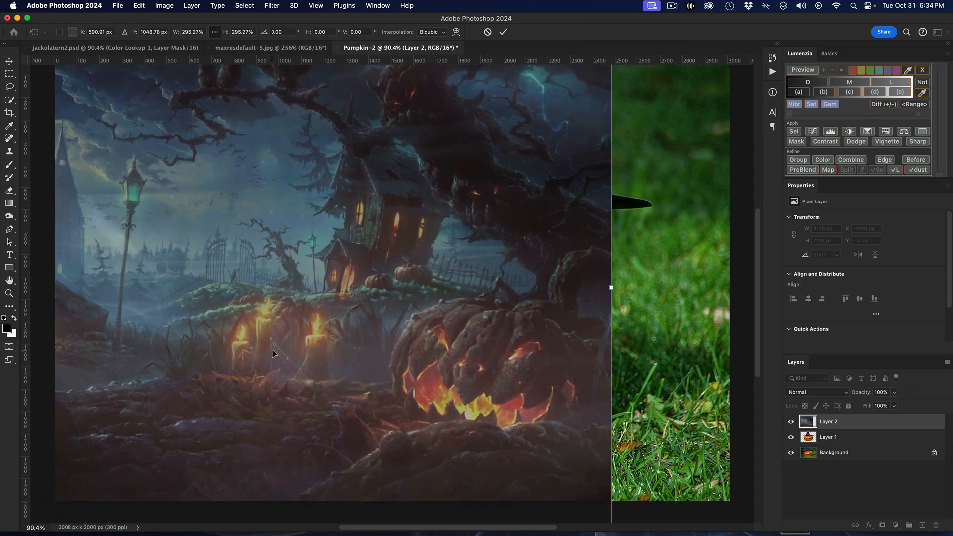
drag(273, 350, 437, 356)
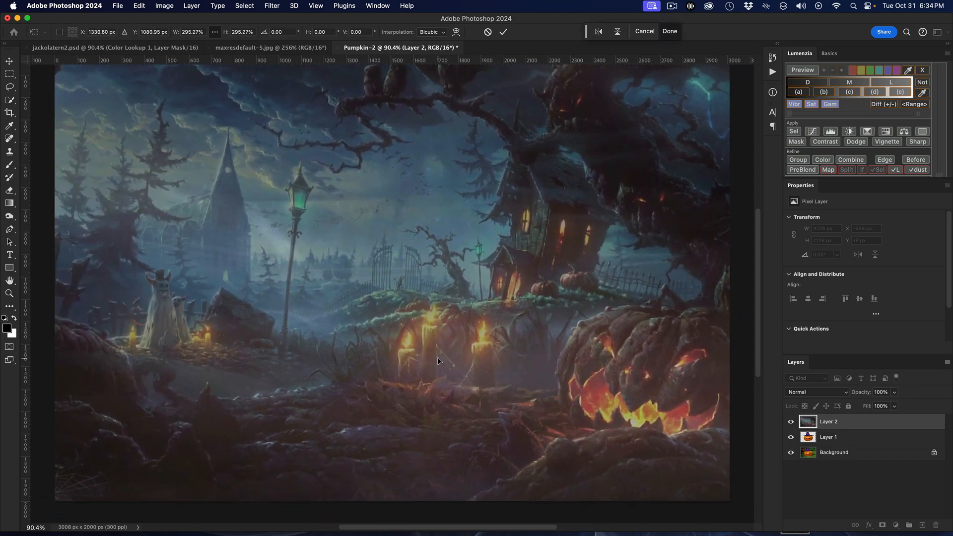
key(Return)
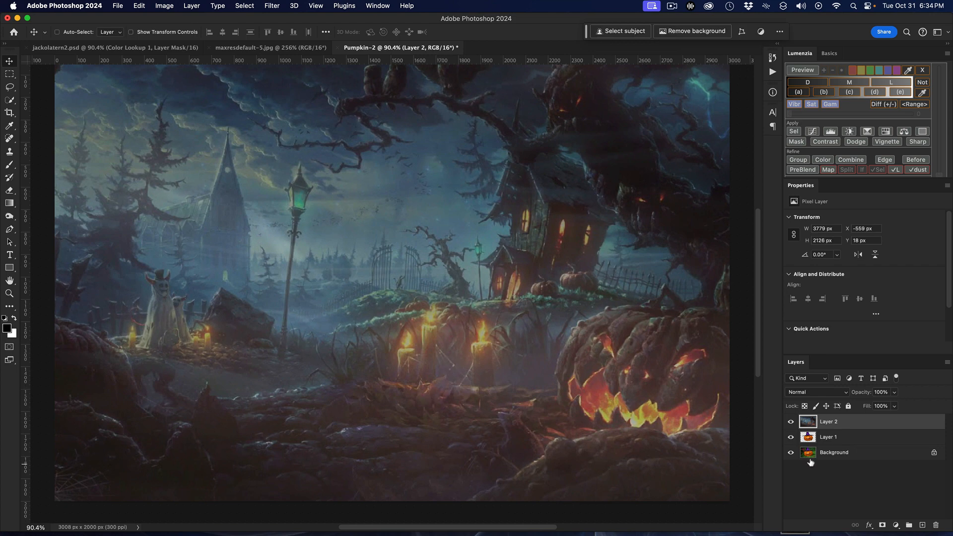
Place the graveyard layer beneath the pumpkin cutout and shift it up to about X -527 px, Y -164 px
drag(864, 422, 865, 441)
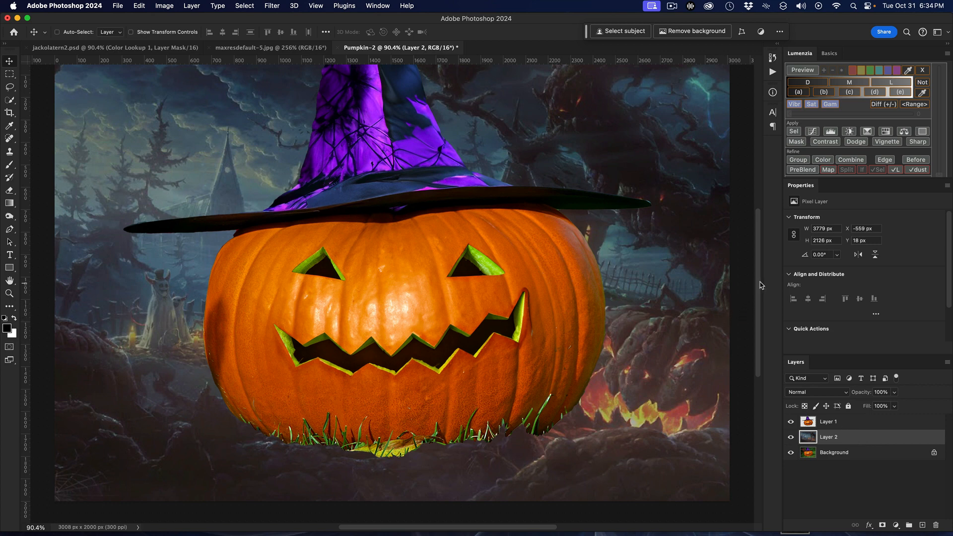
scroll(762, 286, up, 3)
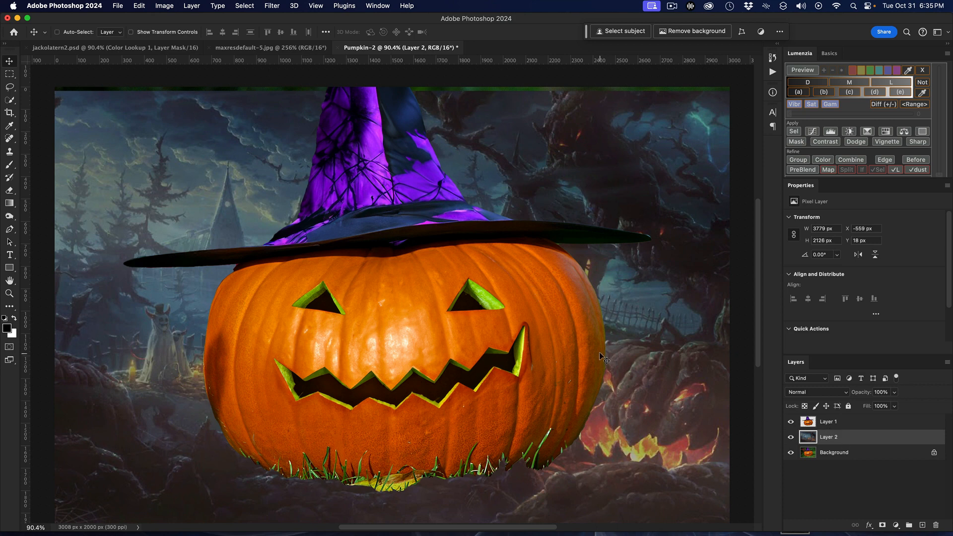
drag(624, 353, 625, 338)
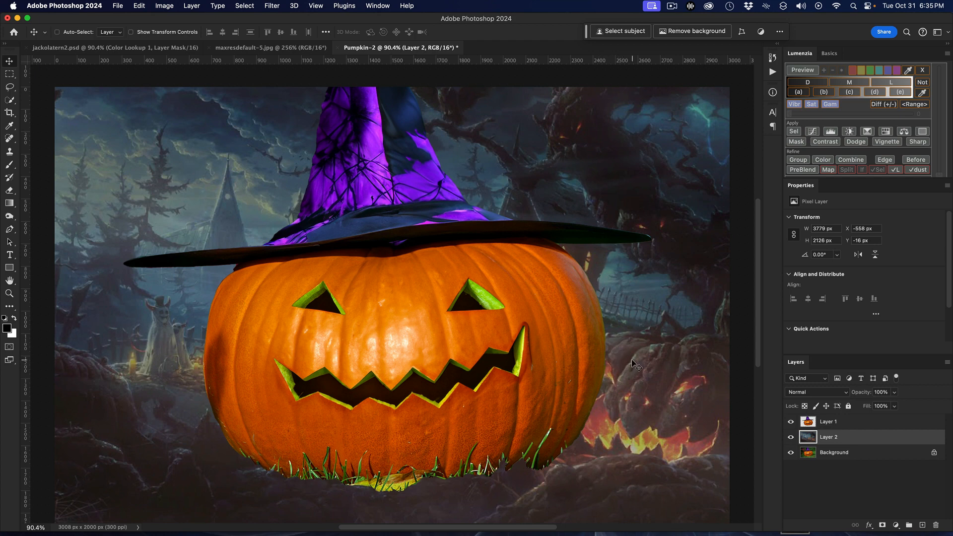
drag(630, 360, 638, 326)
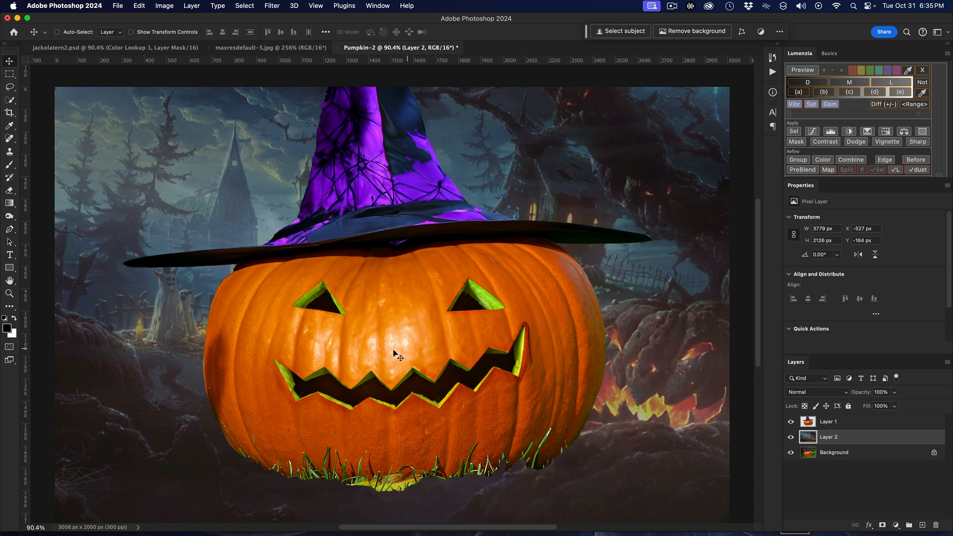
Add an empty layer above the pumpkin cutout and select both eye openings and the mouth with Quick Selection
click(850, 422)
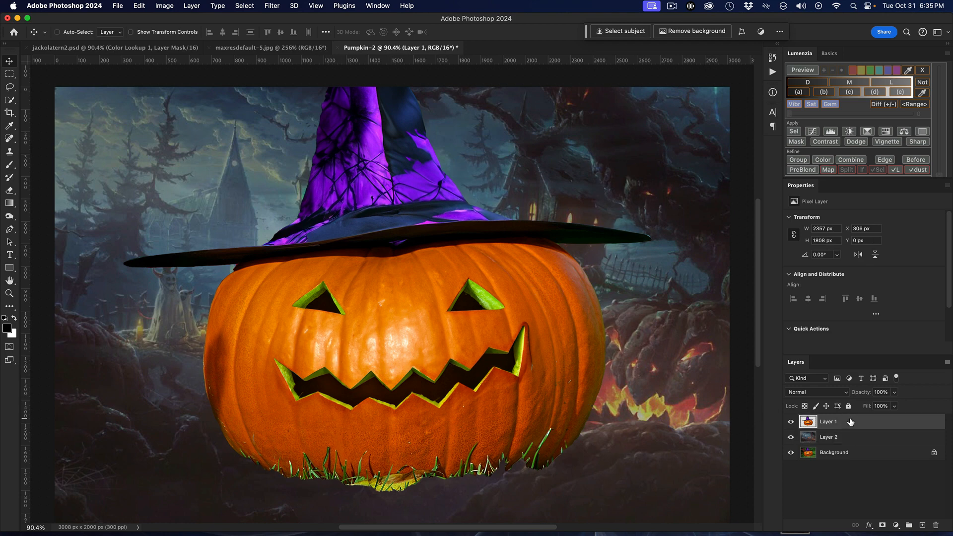
click(923, 525)
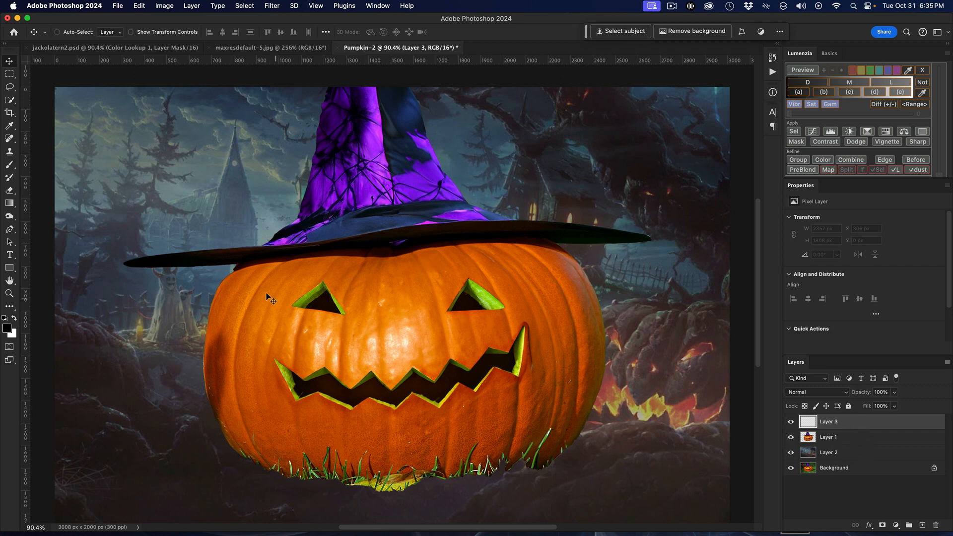
click(14, 102)
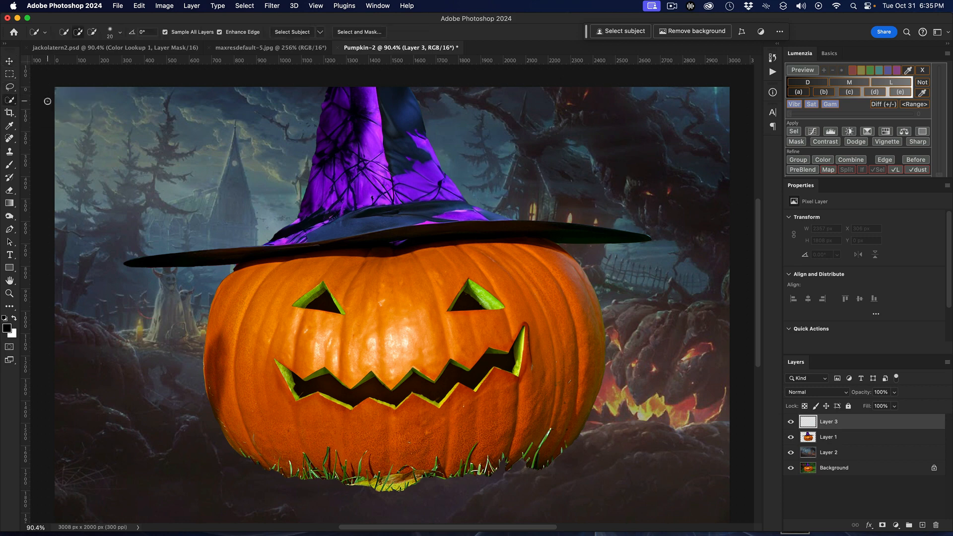
click(319, 302)
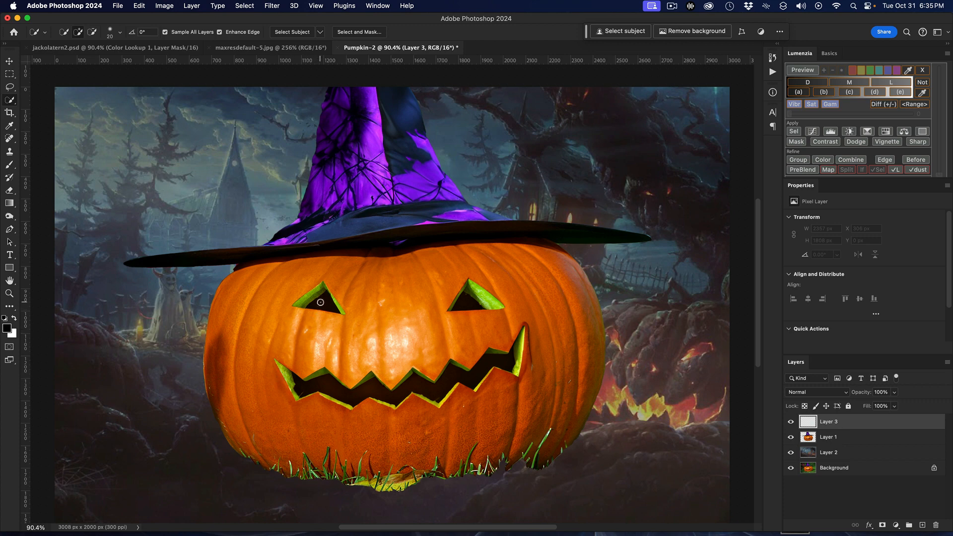
click(463, 306)
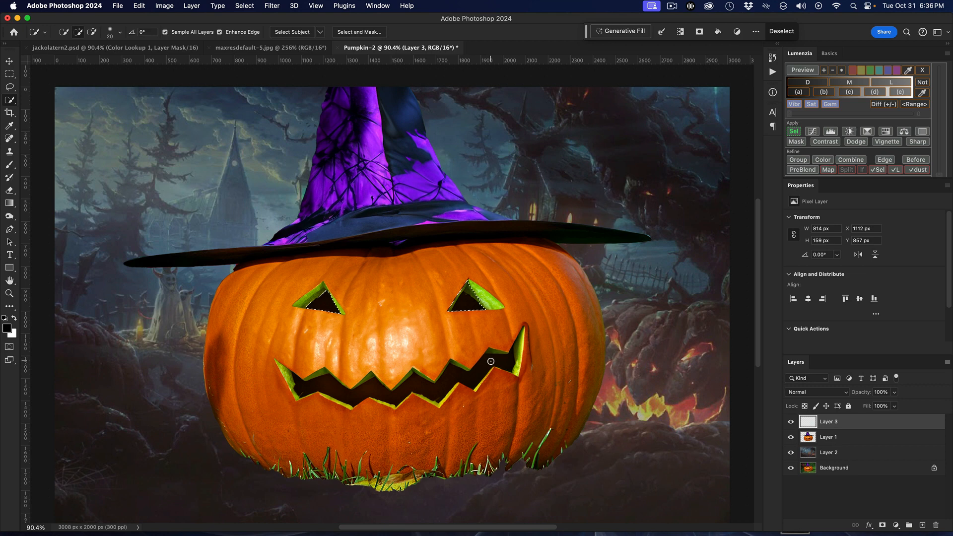
drag(491, 362, 419, 391)
Fill the selected eyes and mouth on the empty layer with yellow #ffff00 in Normal mode at 100% opacity
click(145, 7)
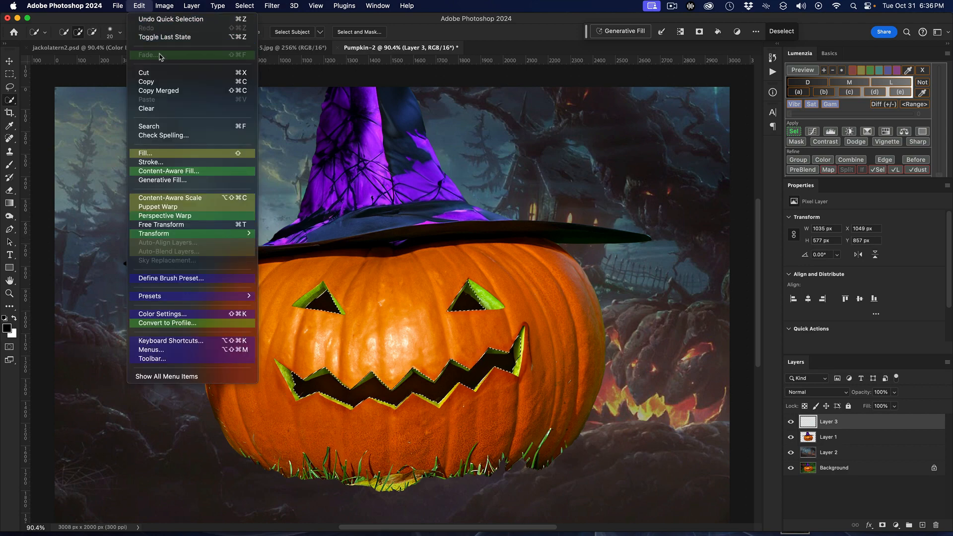
click(173, 153)
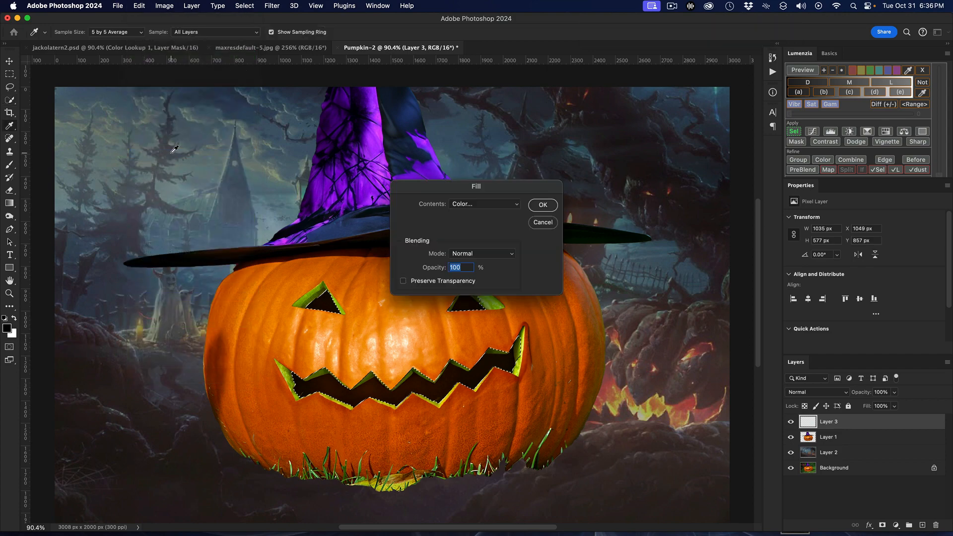
click(495, 205)
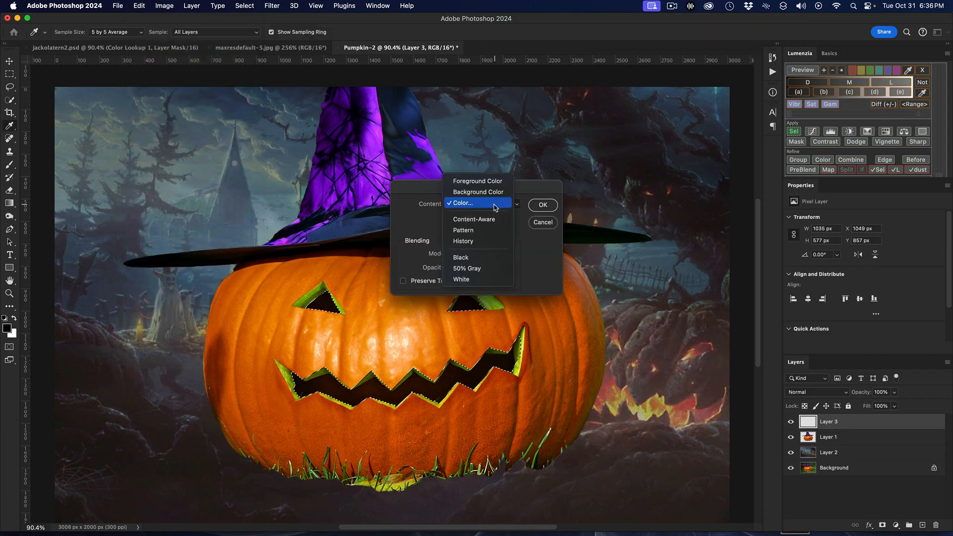
click(495, 207)
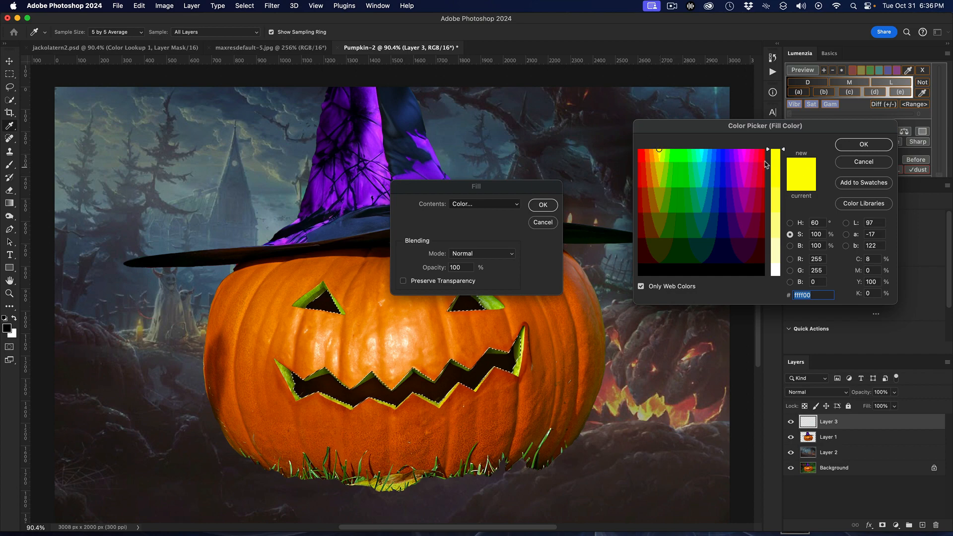
click(852, 145)
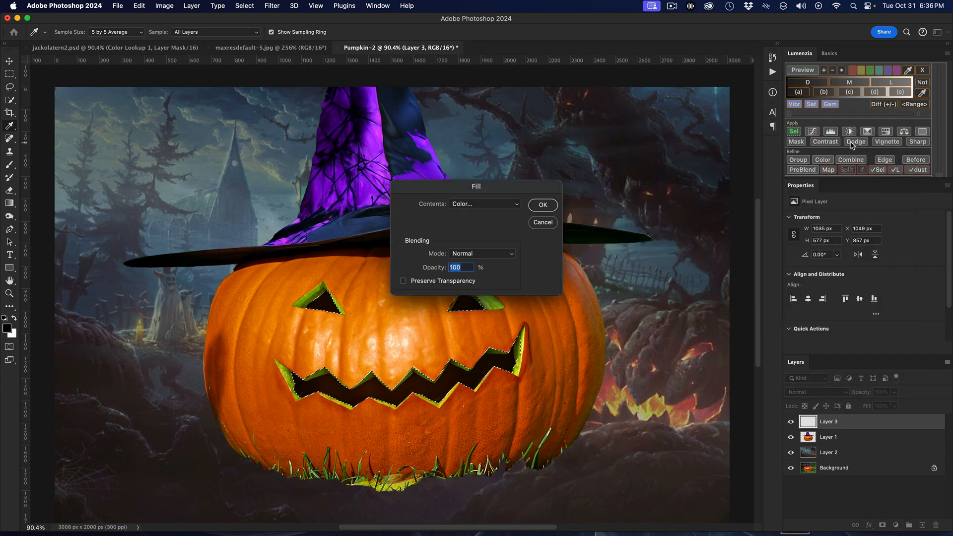
click(533, 204)
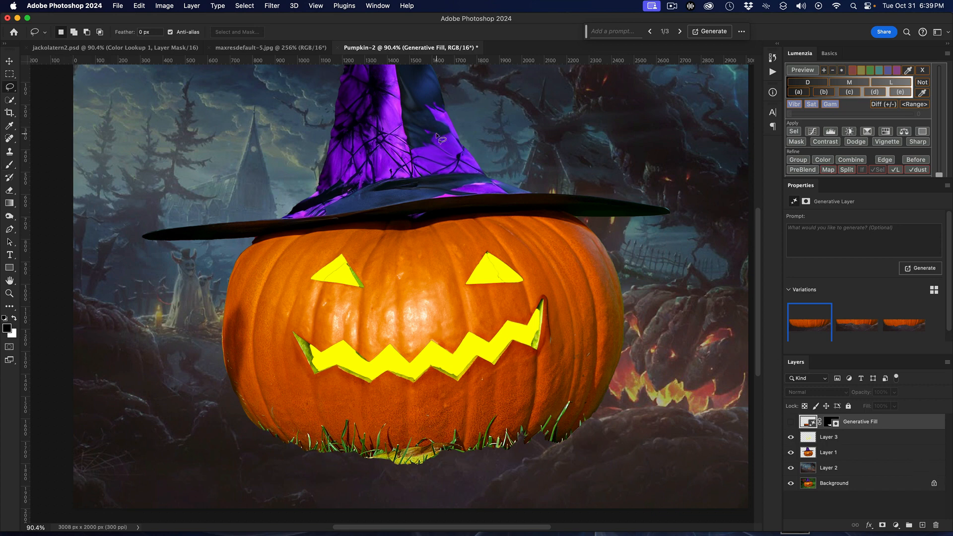
Add the text "HAPPY HOLLOWEEN" in the Double Feature font over the sky beside the hat
scroll(439, 132, right, 2)
scroll(439, 132, up, 1)
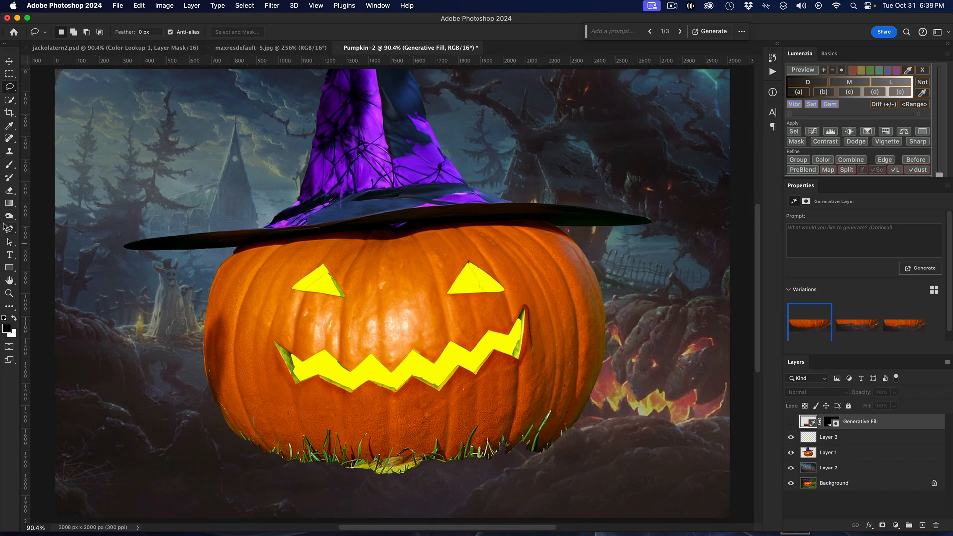
click(10, 254)
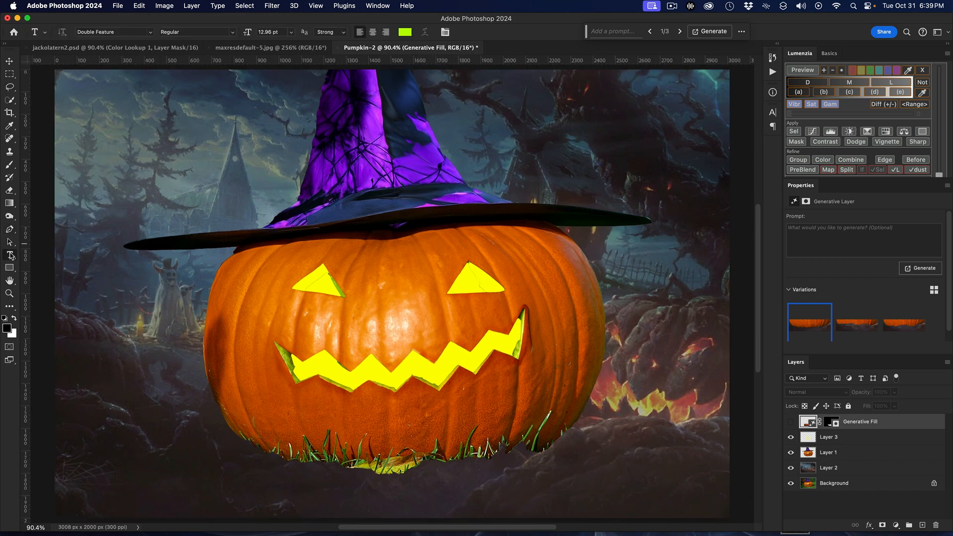
click(175, 126)
text(H)
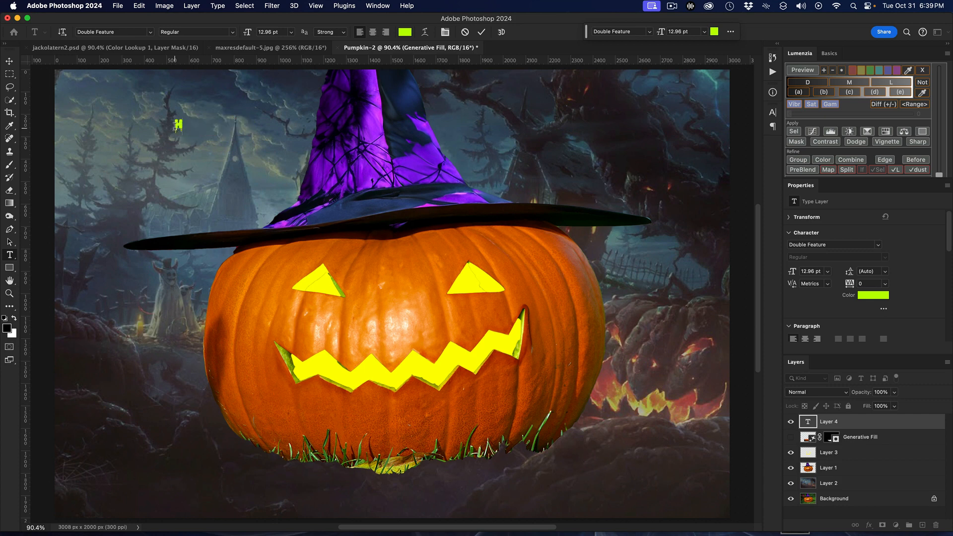
text(APPY HOLLO)
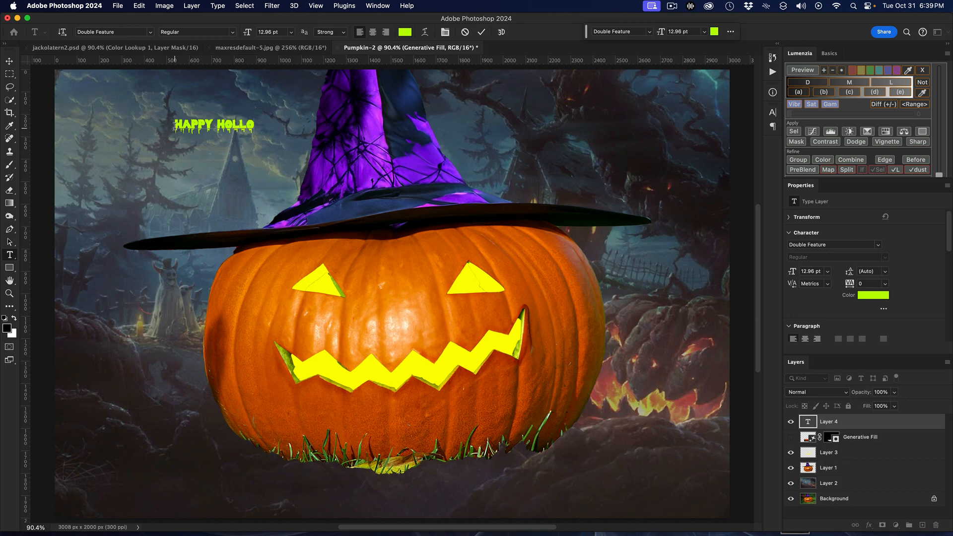
text(WEEN)
Enlarge the "HAPPY HOLLOWEEN" text to 79 pt and move it to the lower edge of the image
drag(173, 125, 309, 128)
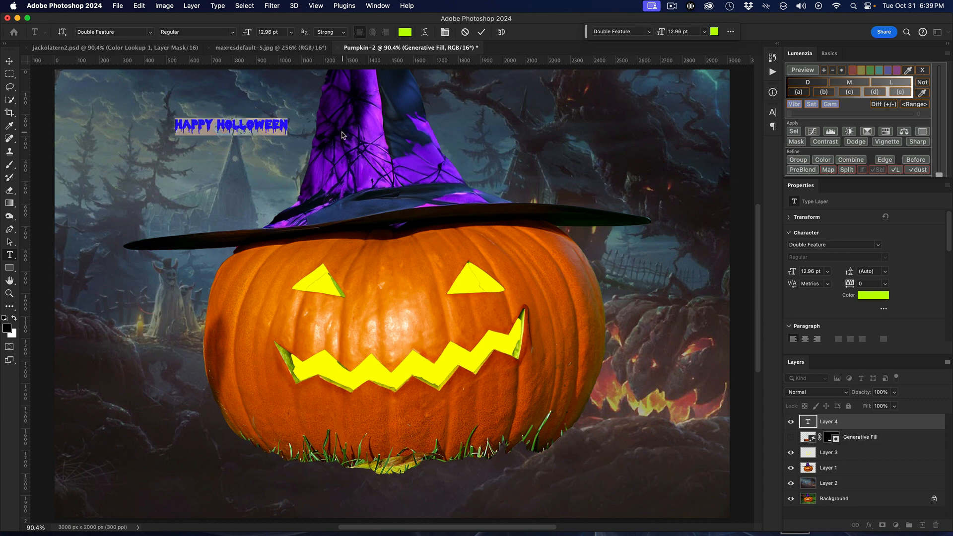
drag(244, 33, 277, 39)
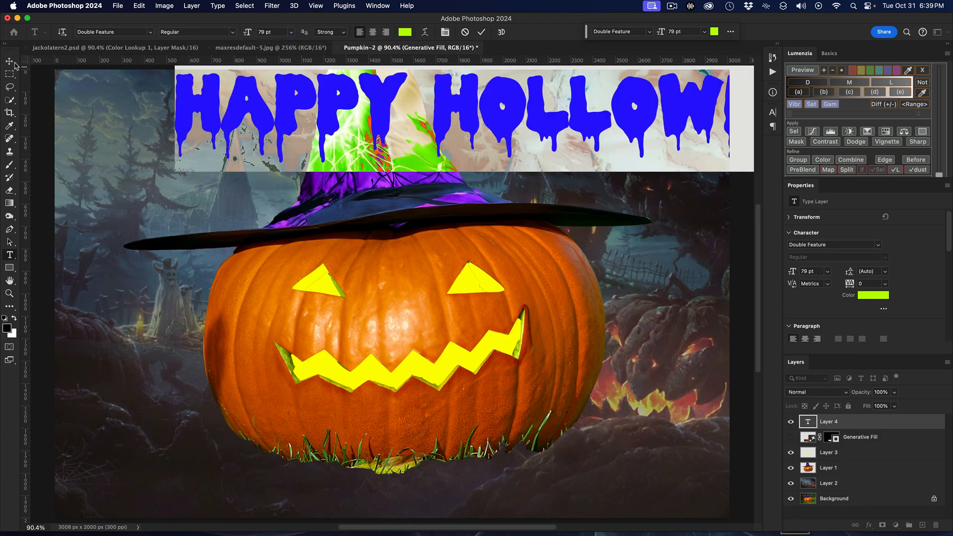
click(9, 61)
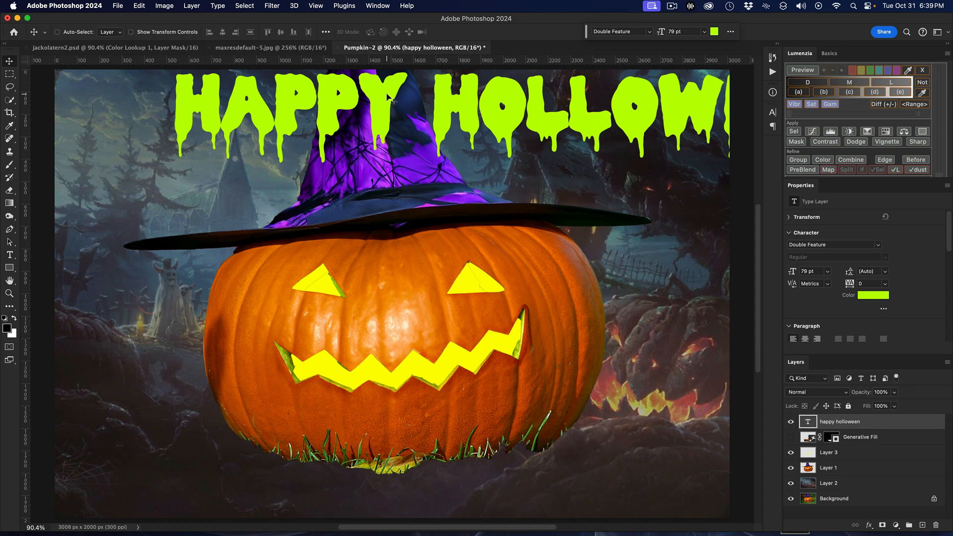
drag(384, 97, 253, 456)
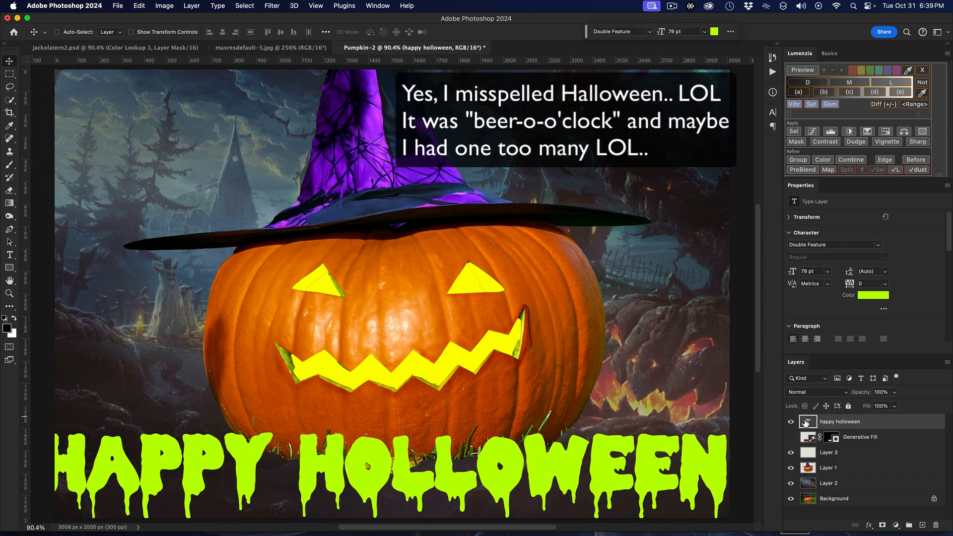
Set the greeting text's size to 76 pt and shift it so that it fits centred across the image's lower part
double_click(807, 423)
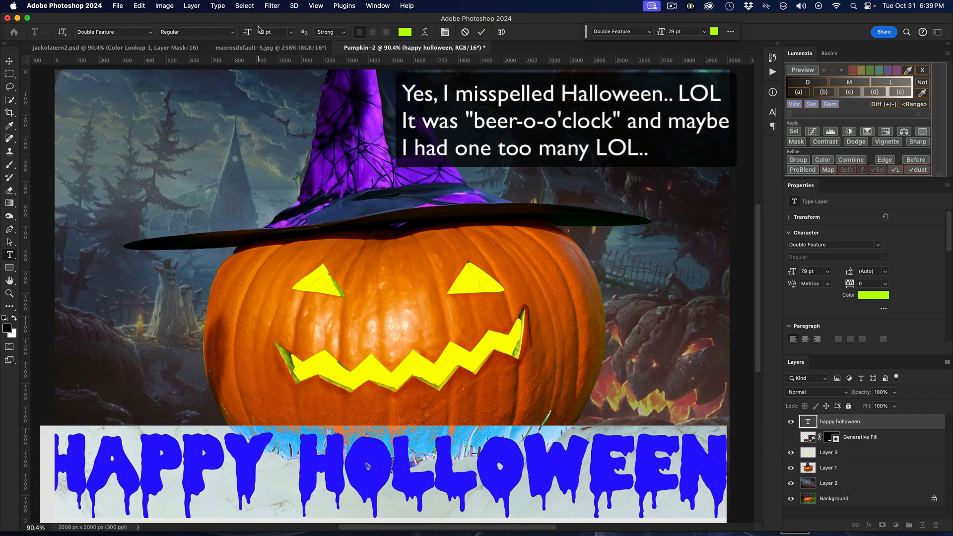
drag(249, 35, 248, 36)
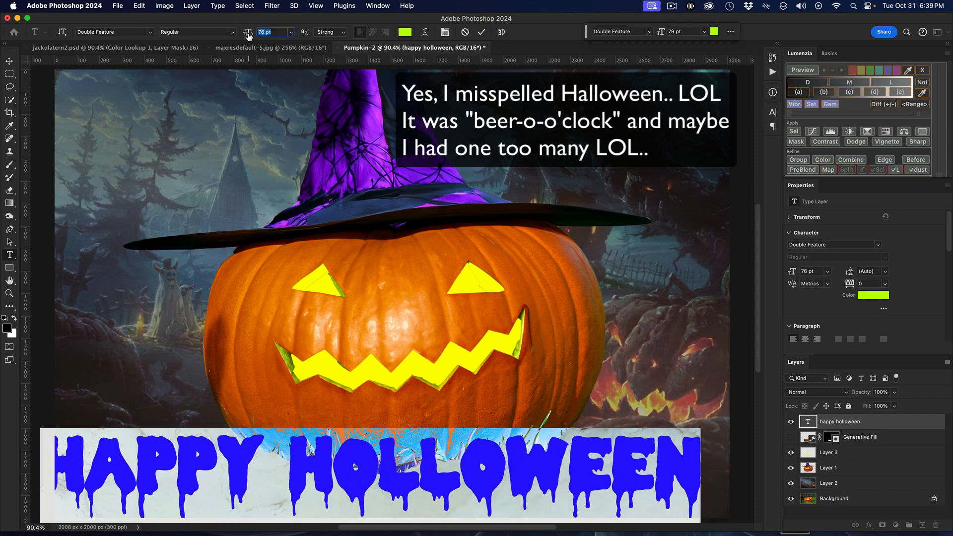
click(8, 63)
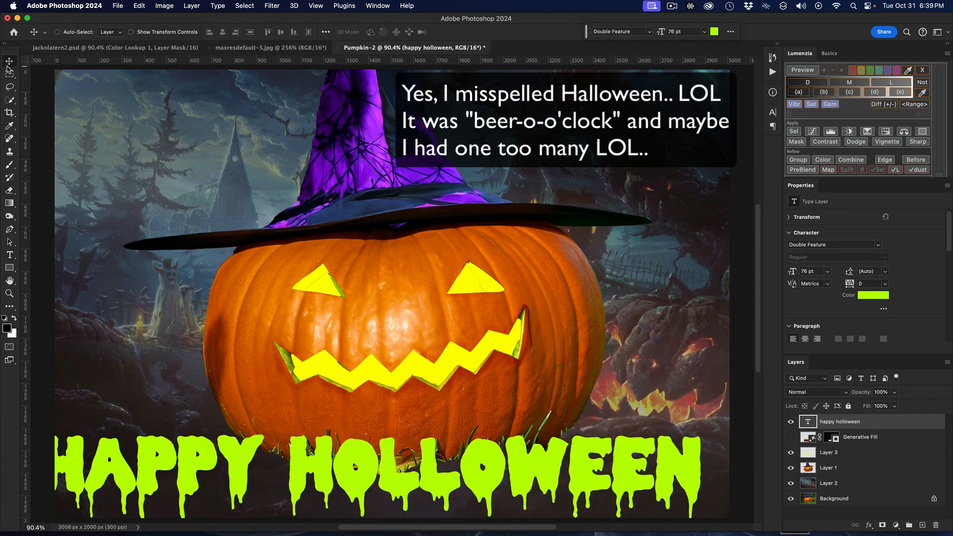
drag(338, 462, 360, 447)
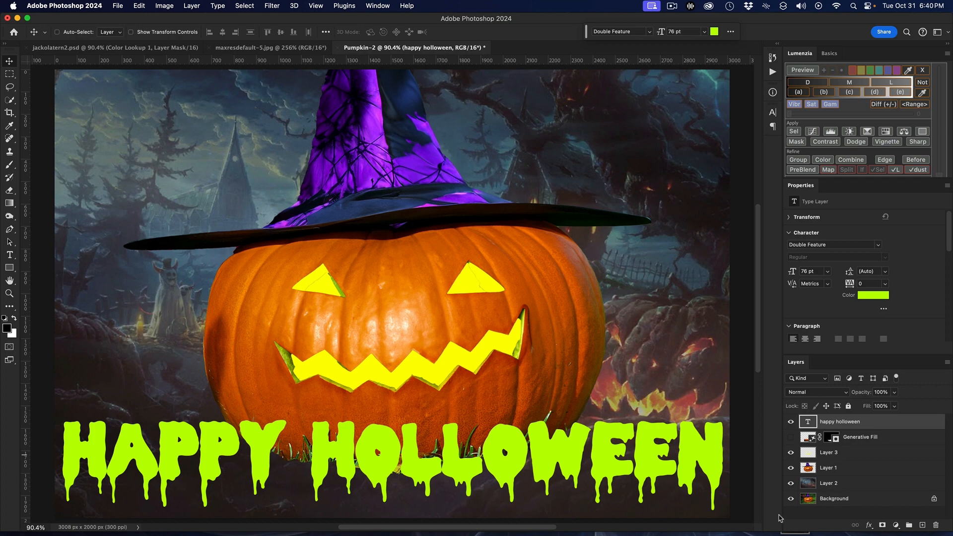
Apply a Drop Shadow and a green-to-orange Gradient Overlay to the greeting text, trying out Inner Glow but leaving it off
click(868, 525)
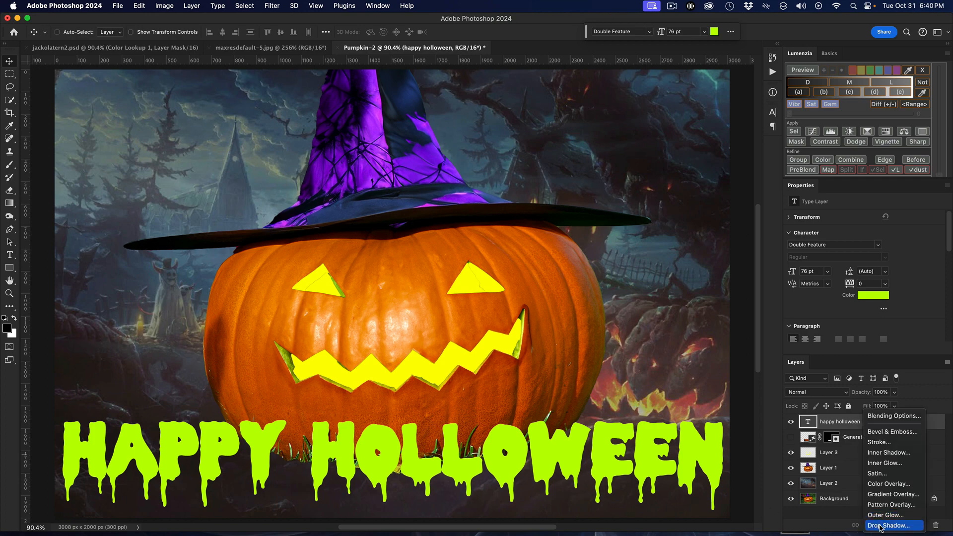
click(880, 526)
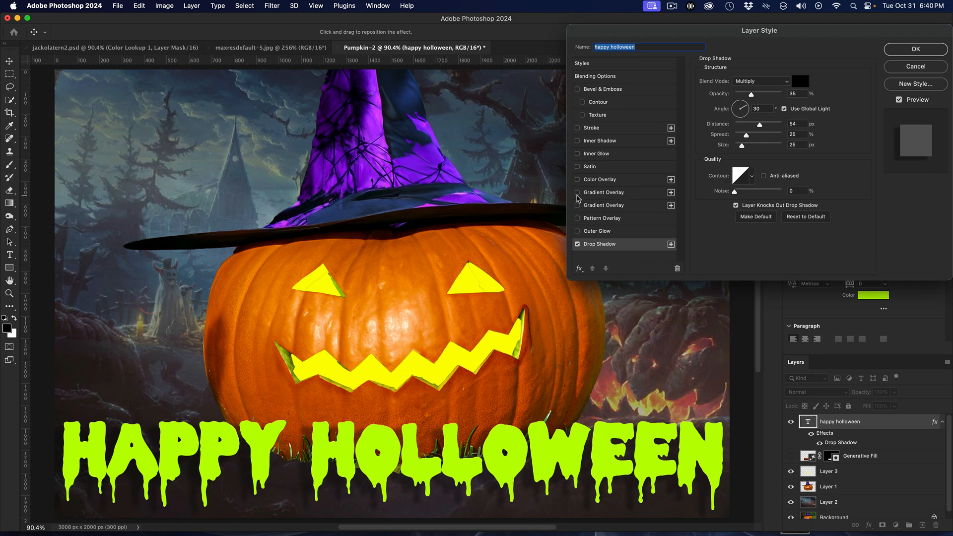
click(577, 194)
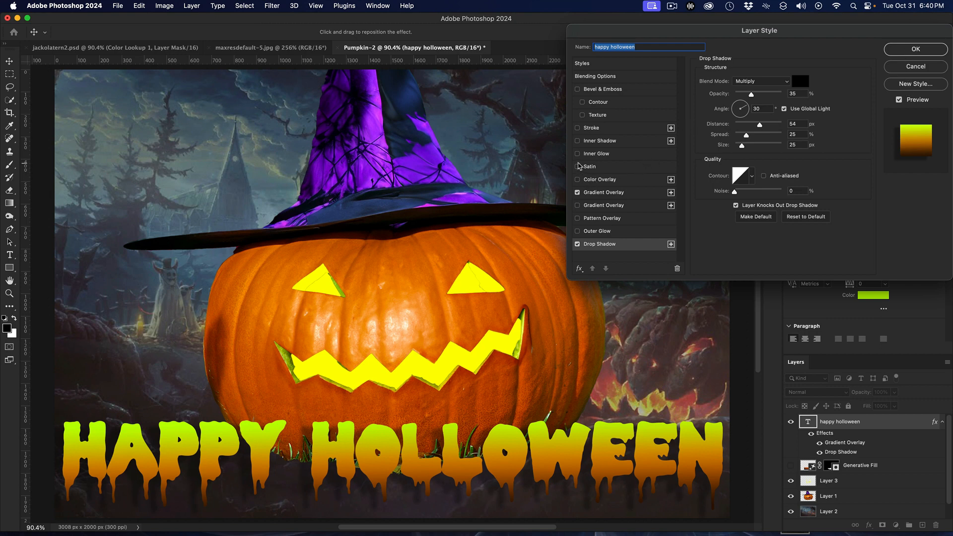
click(577, 153)
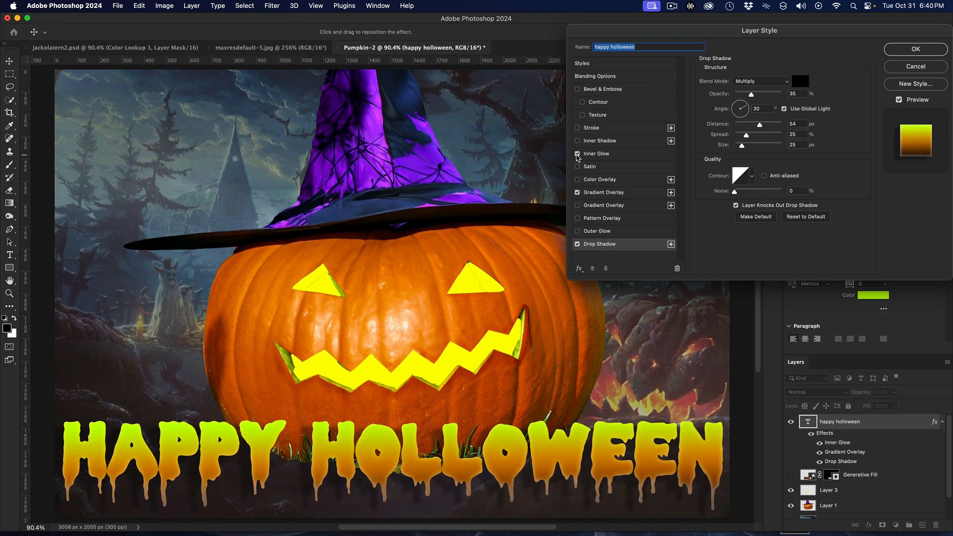
click(576, 155)
click(577, 154)
click(577, 155)
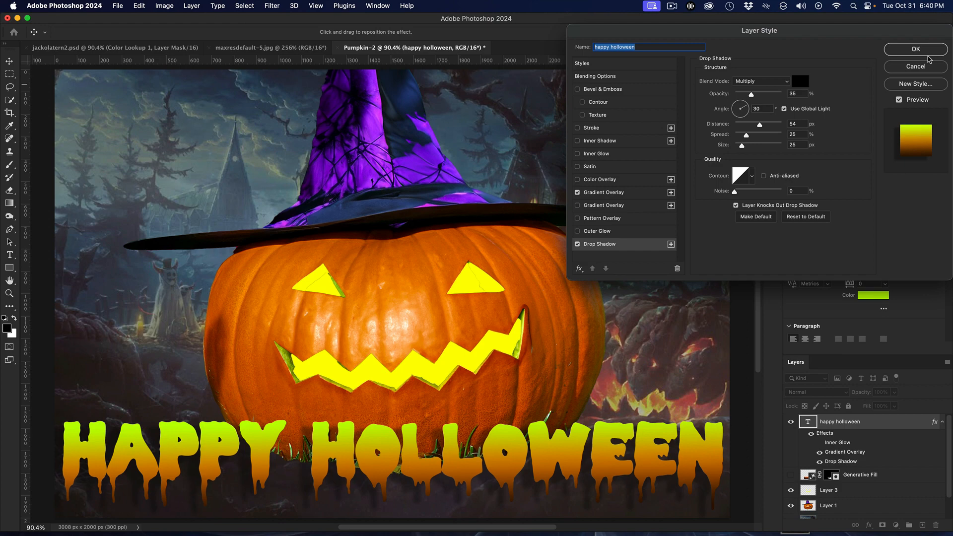
click(916, 50)
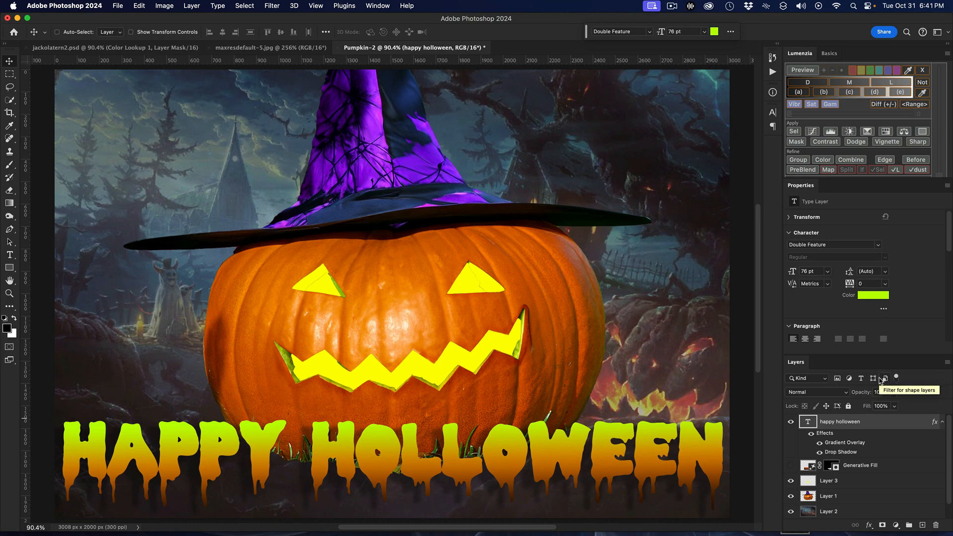
Add a Color Lookup adjustment layer above the greeting text and load the Candlelight.CUBE 3D LUT
click(894, 529)
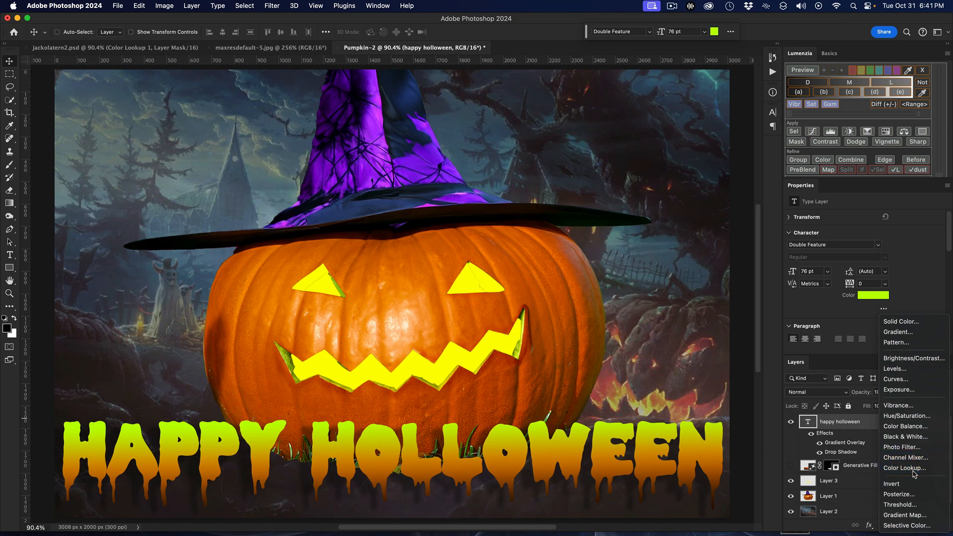
click(914, 469)
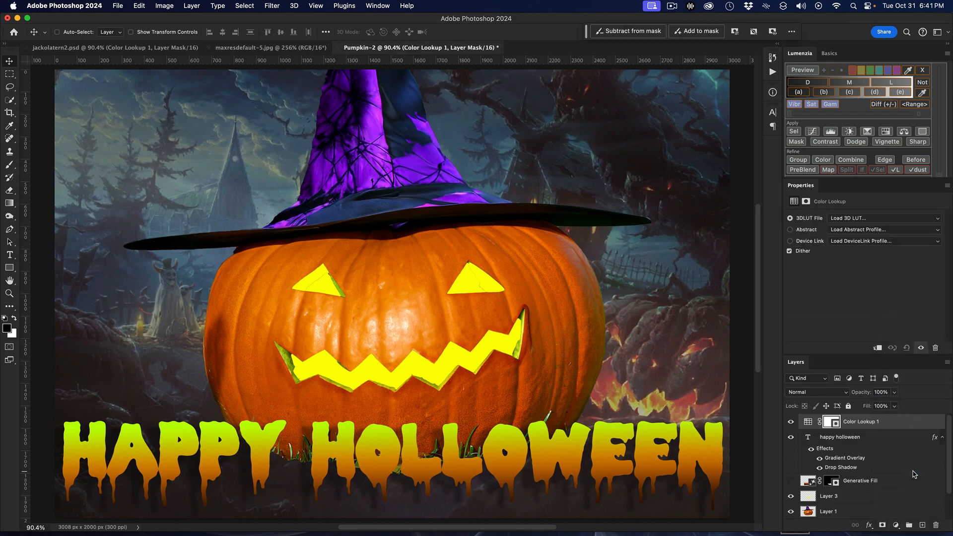
click(864, 222)
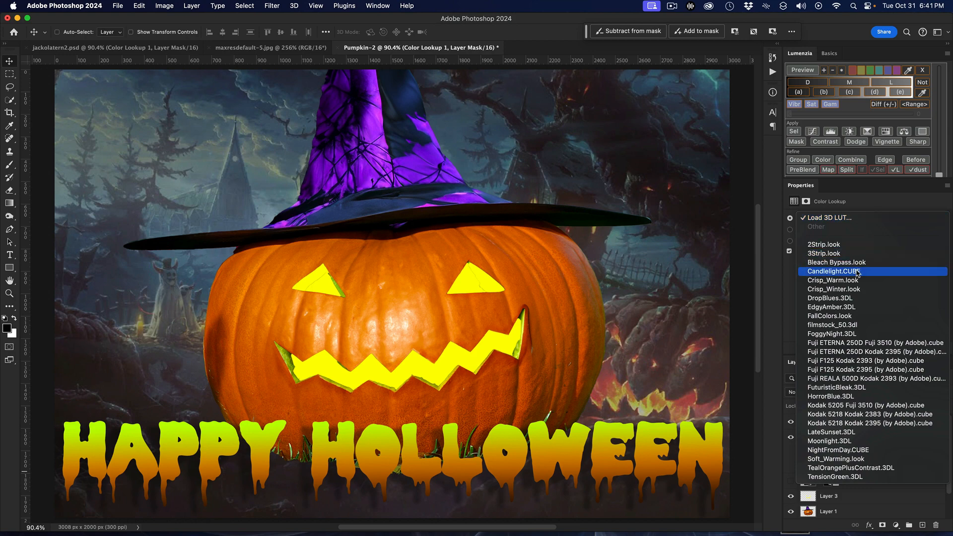
click(833, 271)
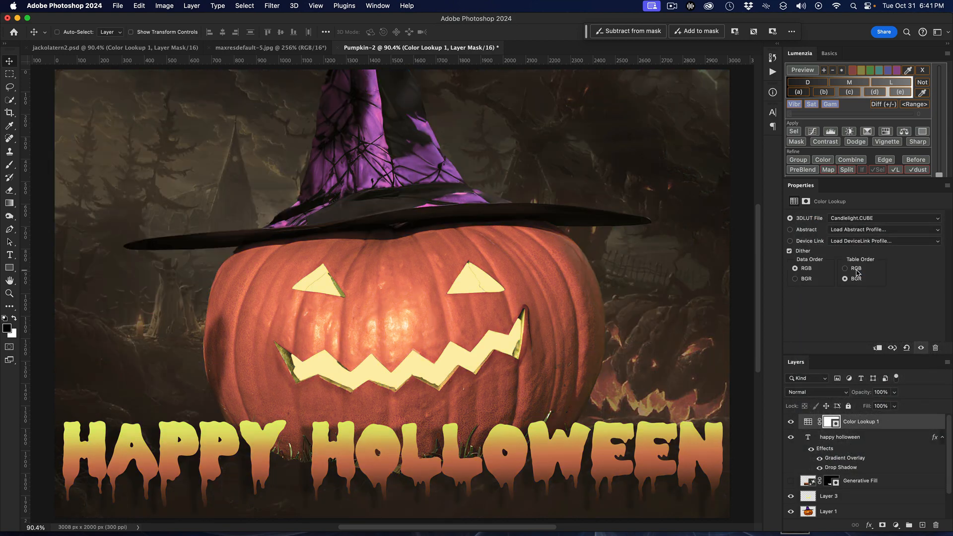
scroll(734, 260, up, 3)
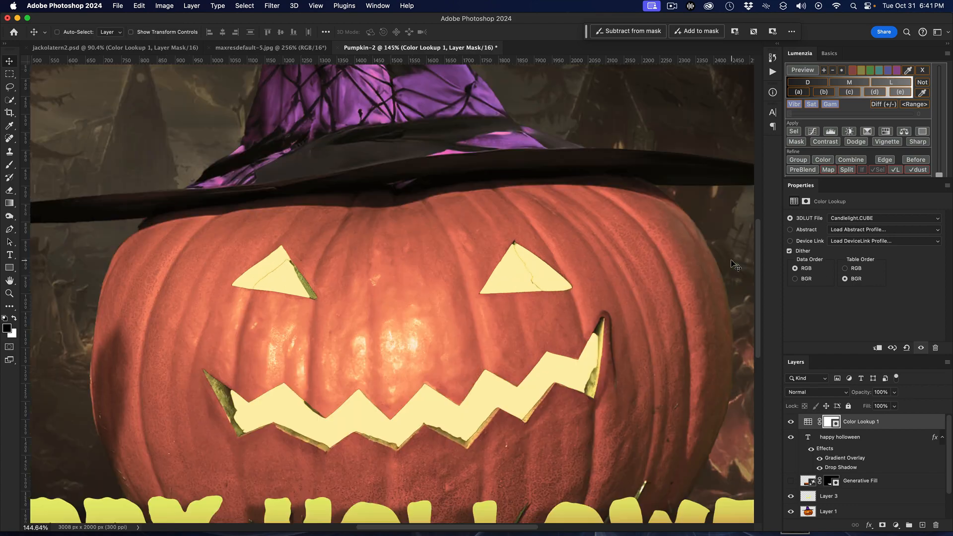
scroll(734, 261, down, 3)
scroll(734, 262, down, 3)
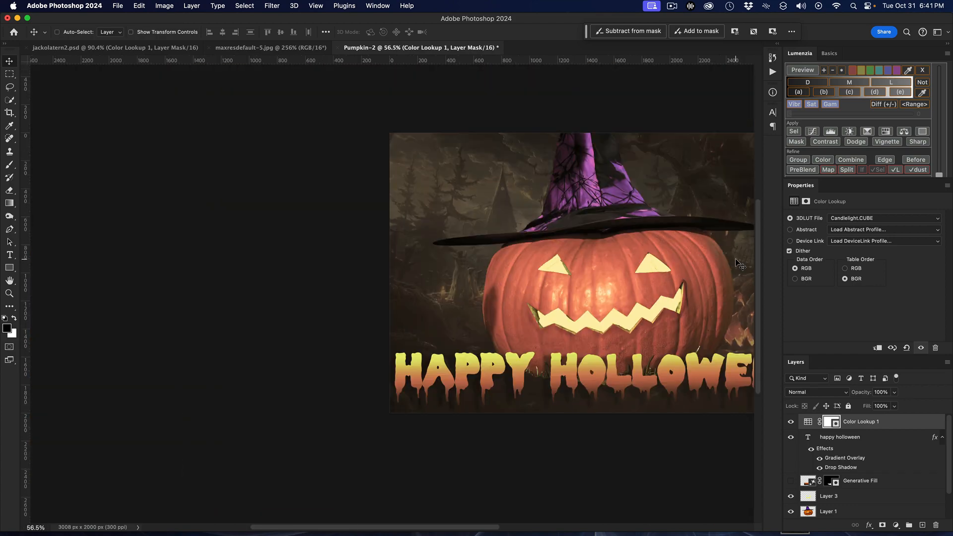
scroll(736, 263, up, 3)
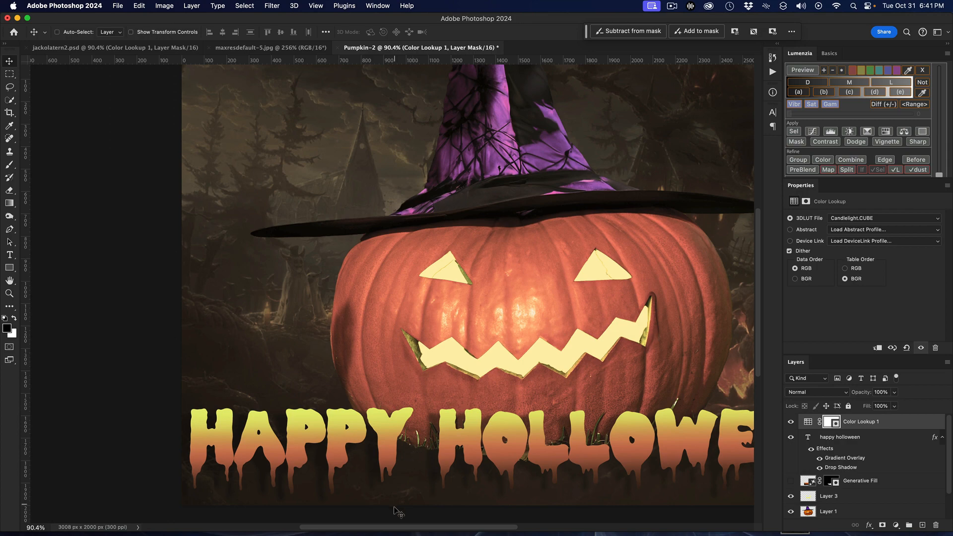
drag(403, 529, 446, 527)
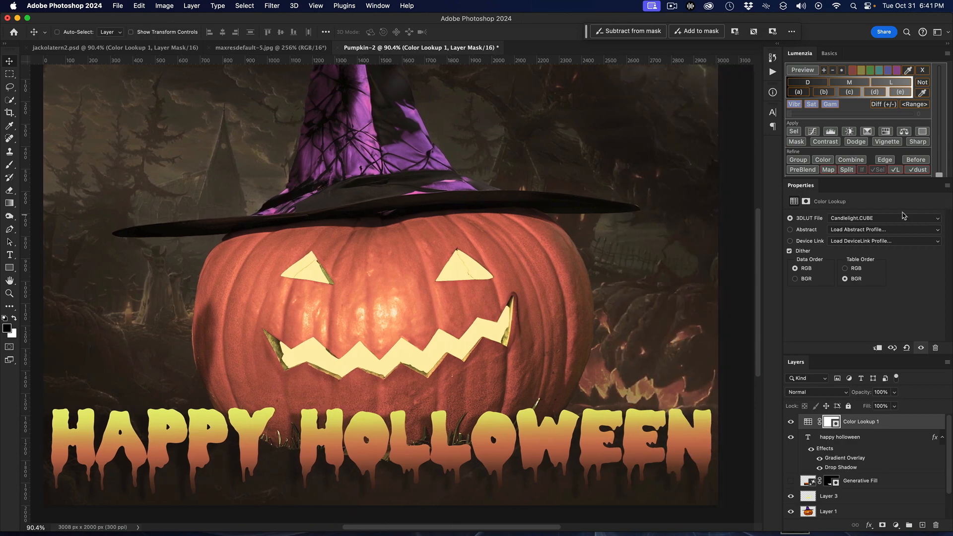
Try the Crisp_Warm.look, Crisp_Winter.look and EdgyAmber.3DL 3D LUTs in turn on the Color Lookup layer
click(899, 220)
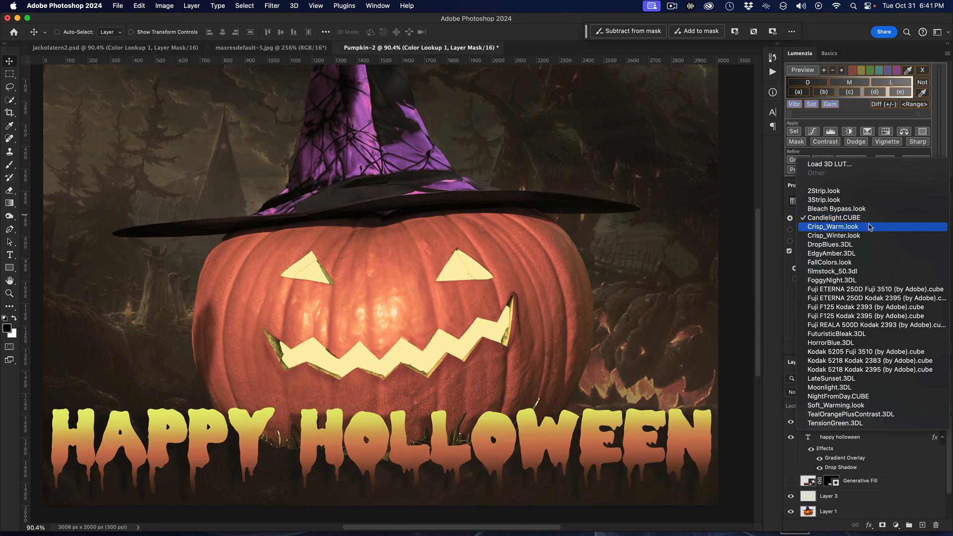
click(870, 226)
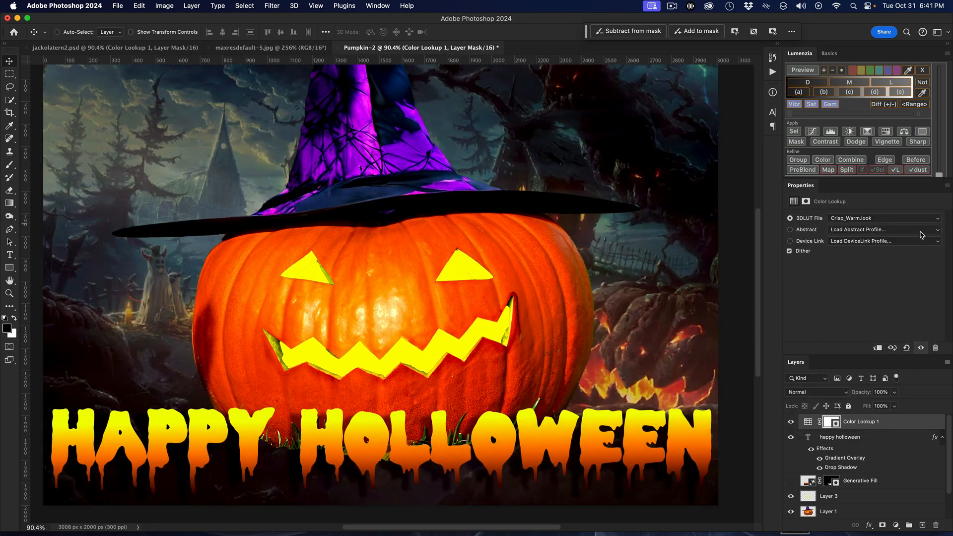
click(906, 219)
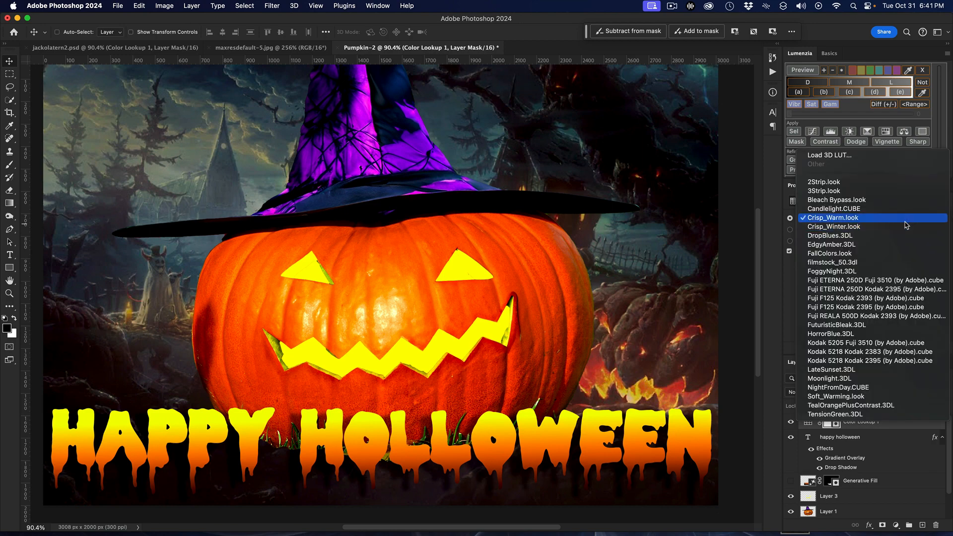
click(877, 228)
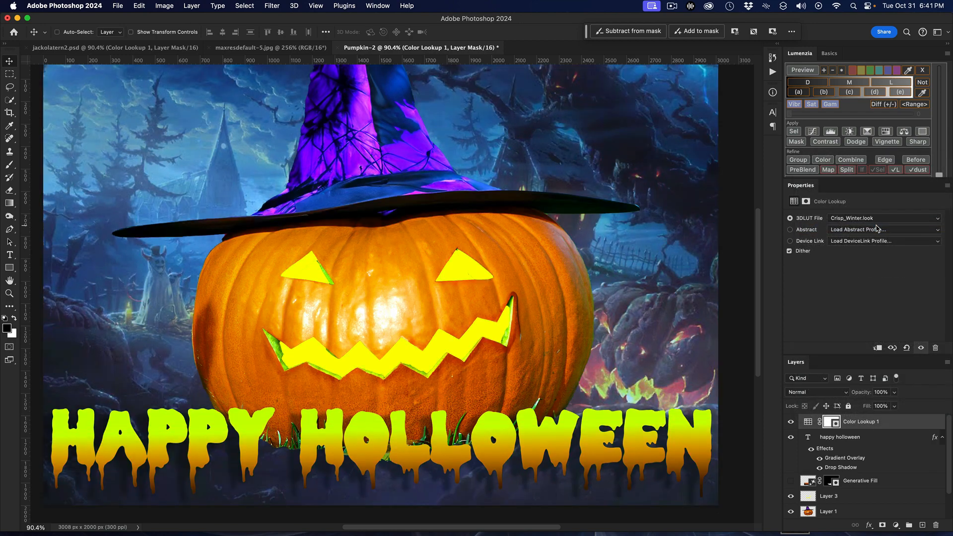
click(884, 221)
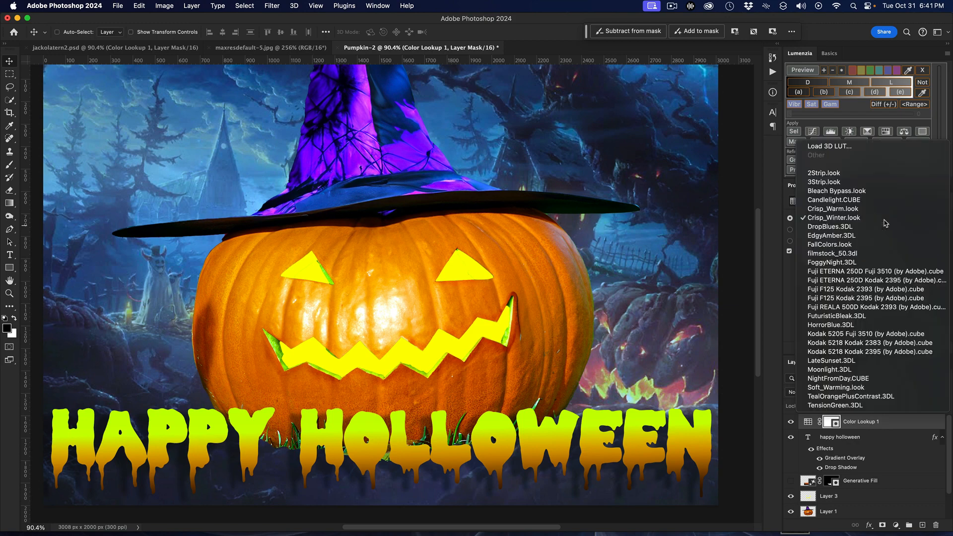
click(862, 235)
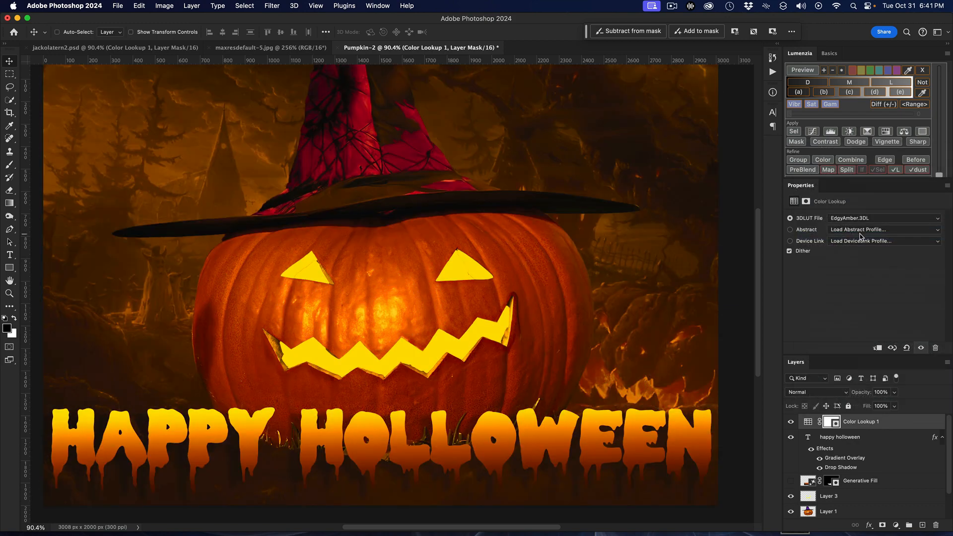
Try the FallColors.look 3D LUT and compare the image with the Color Lookup layer hidden and shown
click(874, 219)
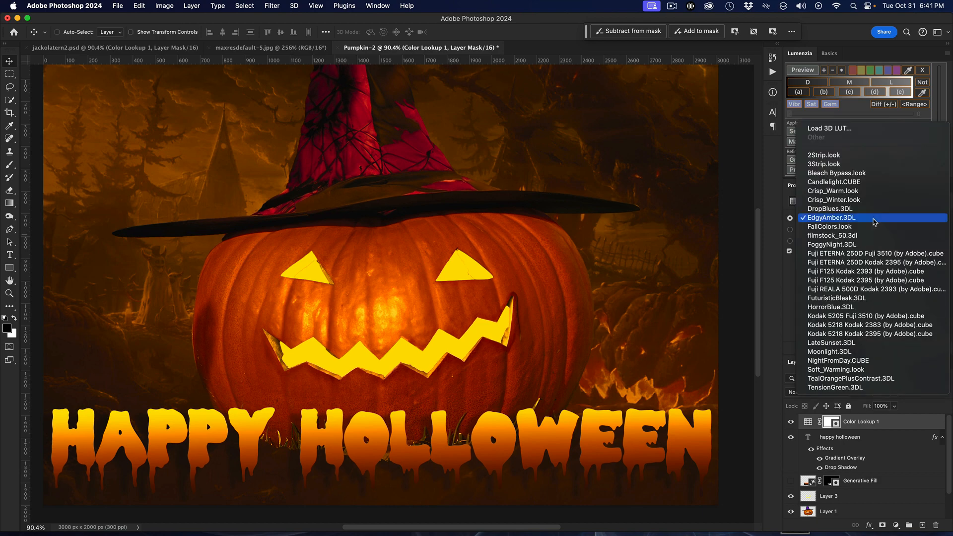
click(869, 226)
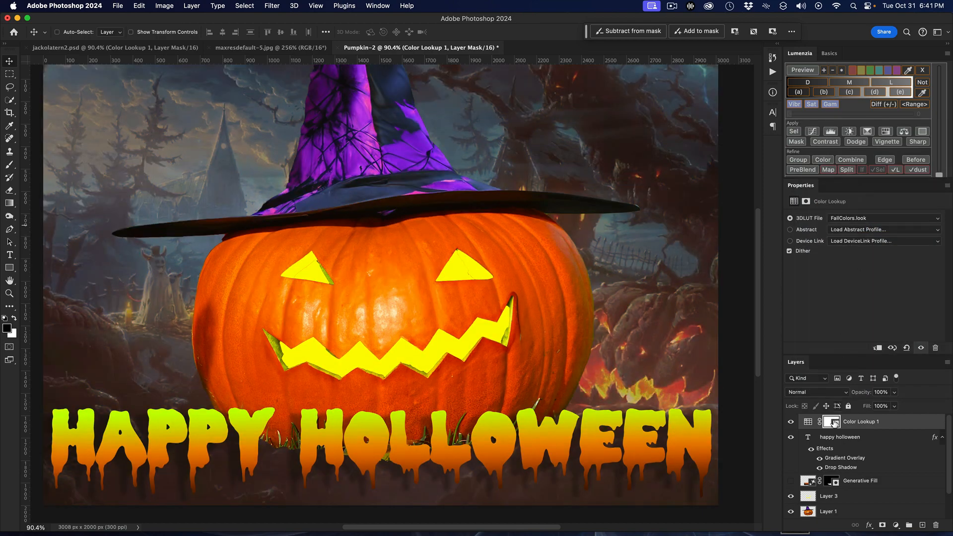
click(791, 422)
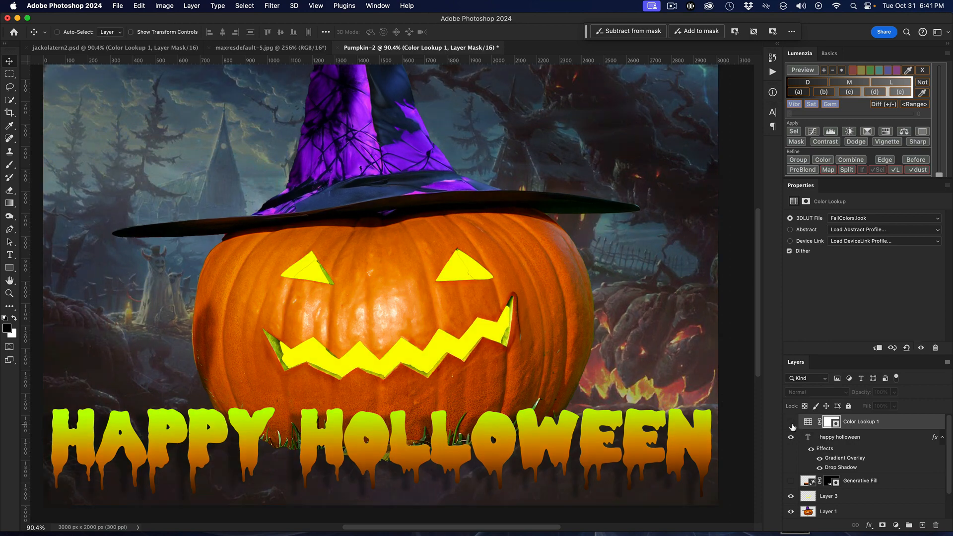
click(791, 422)
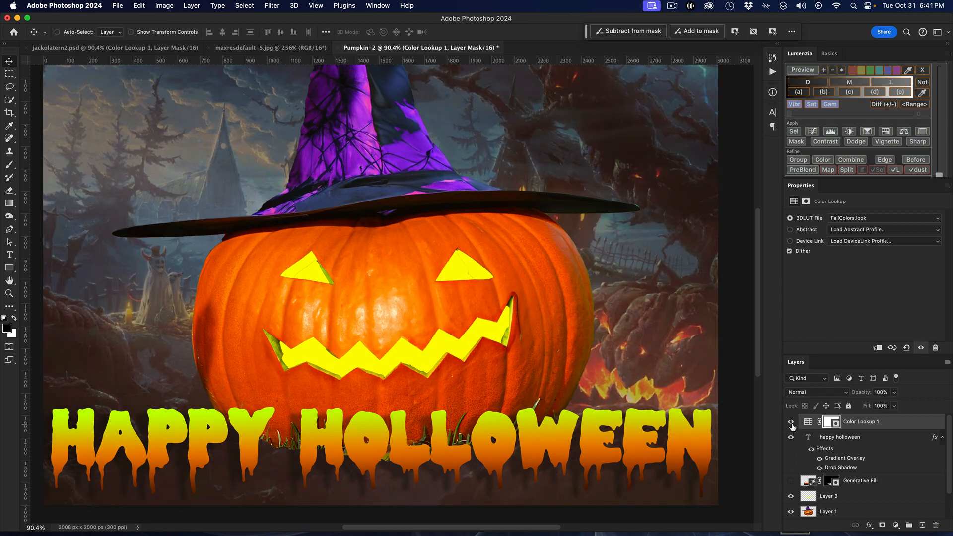
Try the FoggyNight.3DL and HorrorBlue.3DL 3D LUTs, comparing the HorrorBlue grade with the adjustment layer hidden and shown
click(876, 218)
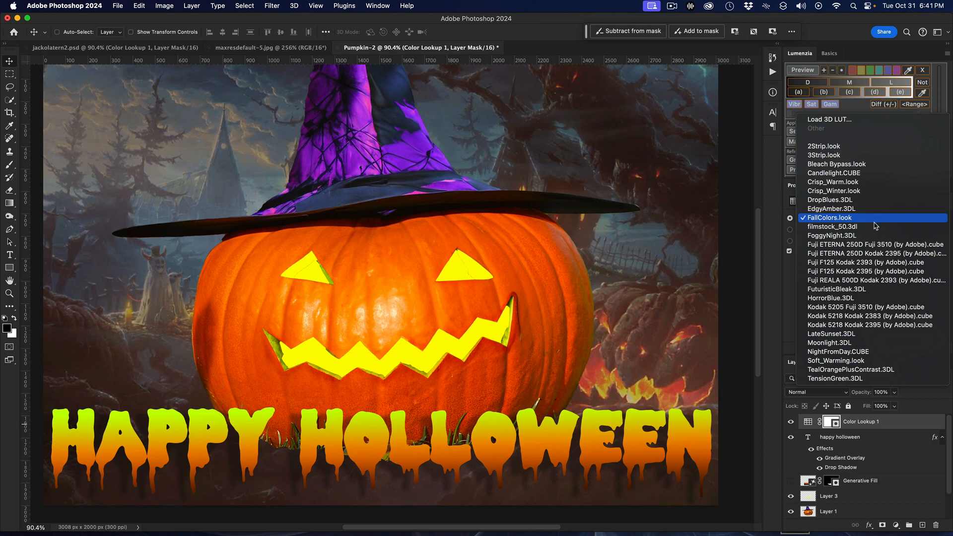
click(865, 236)
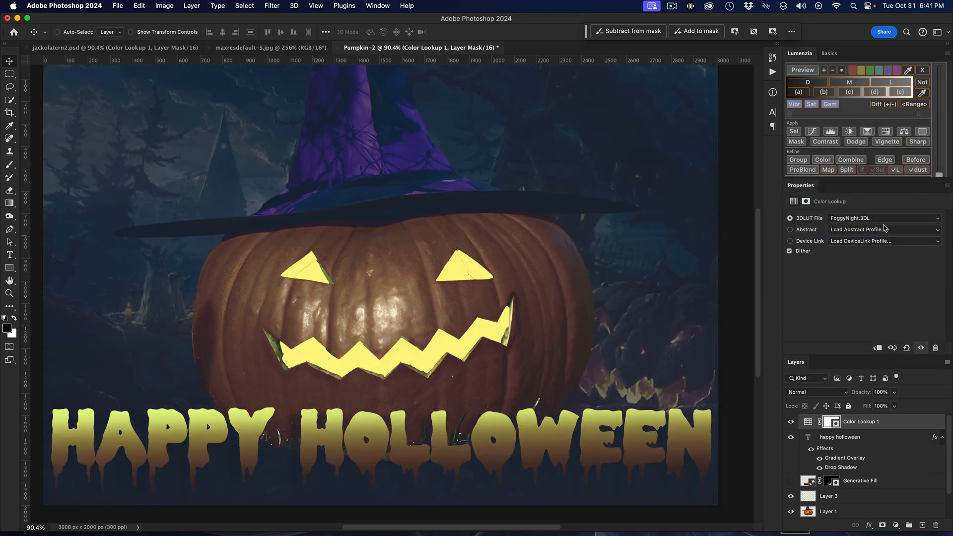
click(885, 219)
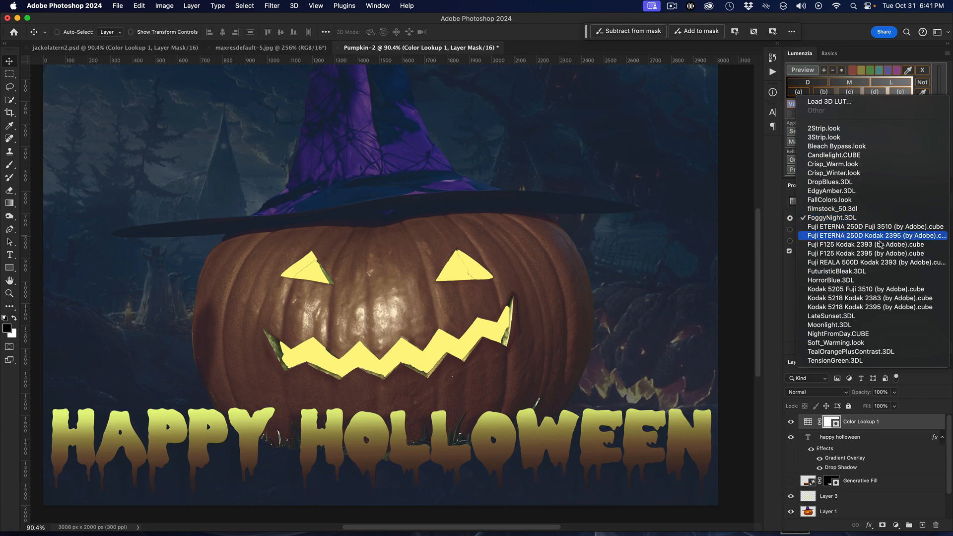
click(864, 281)
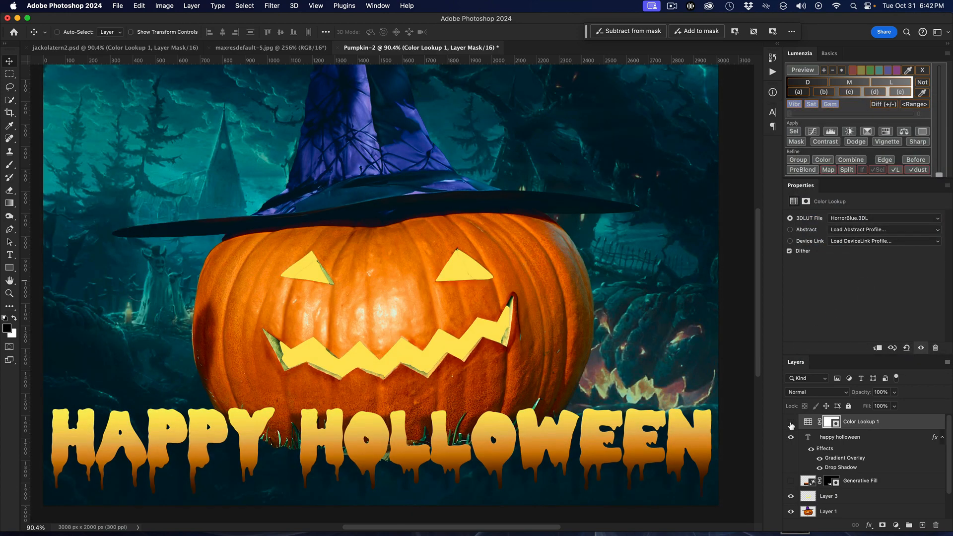
click(790, 422)
click(791, 423)
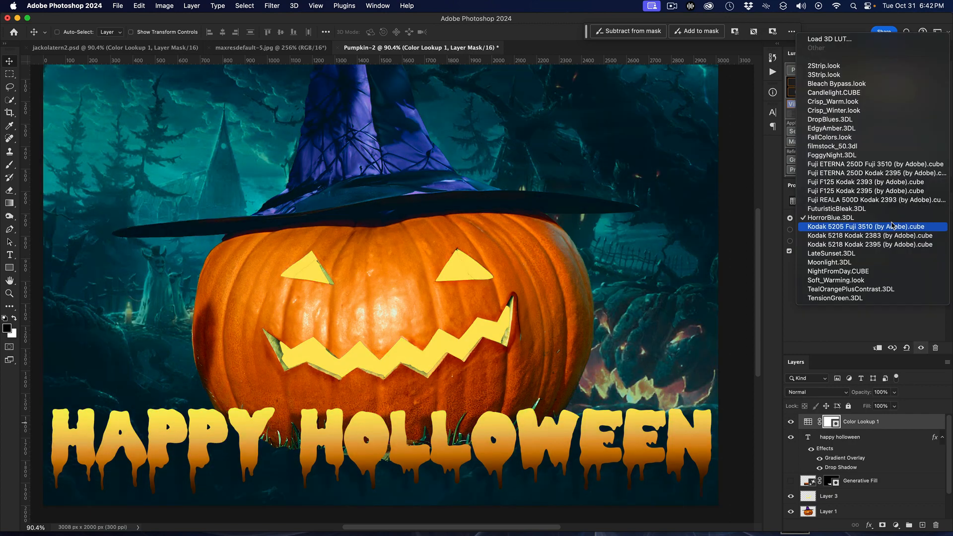
Try the Moonlight.3DL and NightFromDay.CUBE 3D LUTs, comparing the NightFromDay grade with the adjustment layer hidden and shown
click(887, 219)
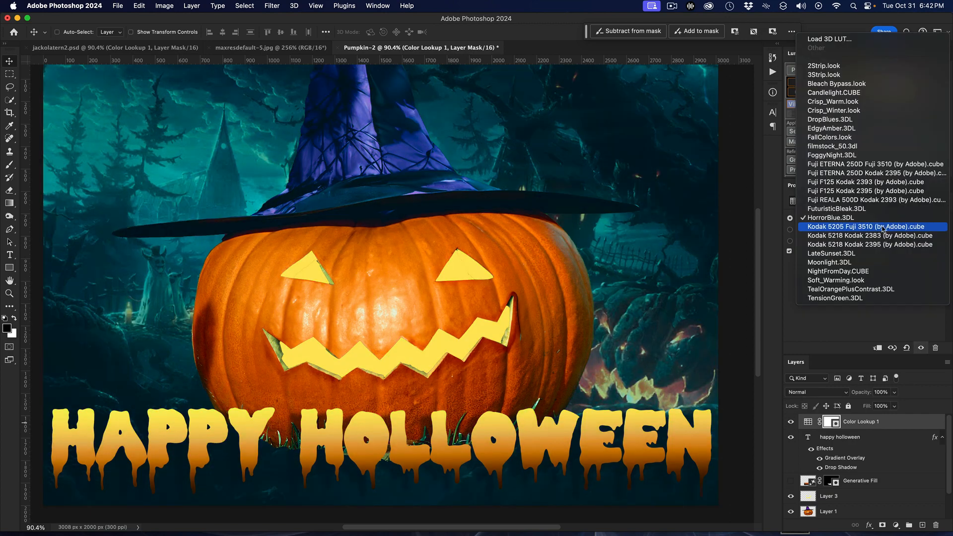
click(861, 263)
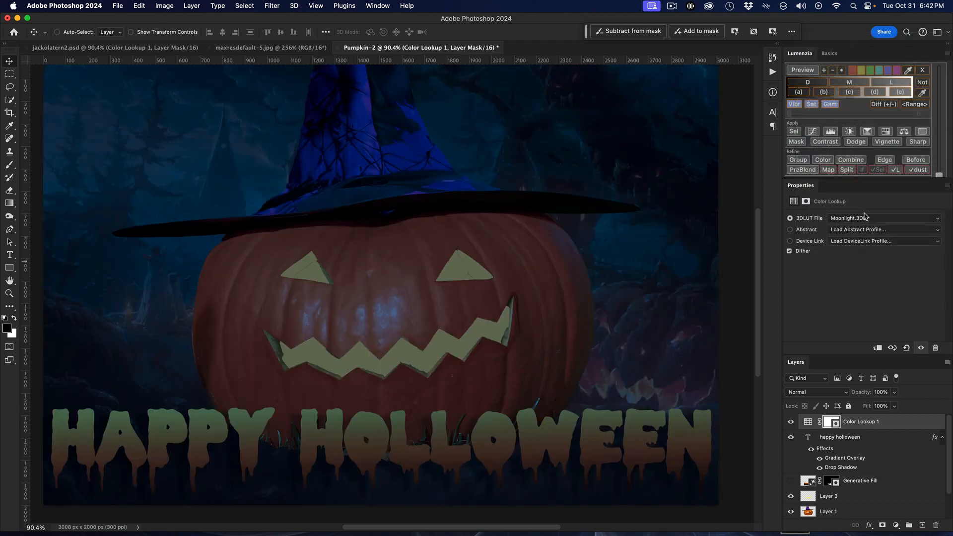
click(866, 229)
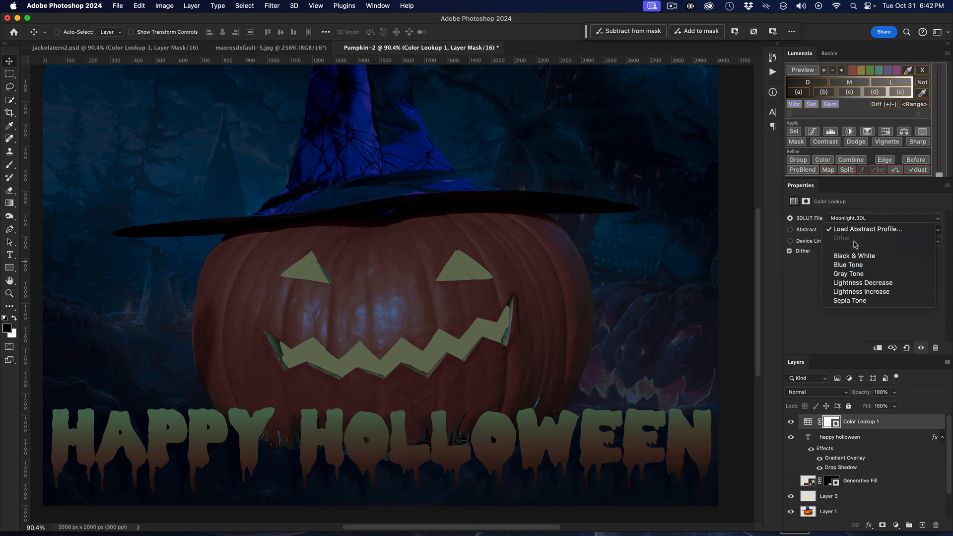
click(864, 219)
click(863, 219)
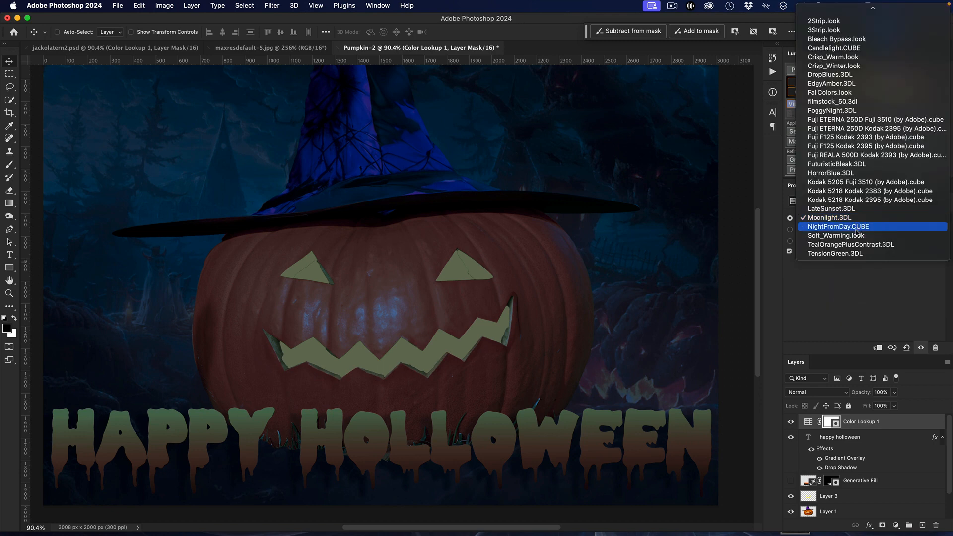
click(860, 227)
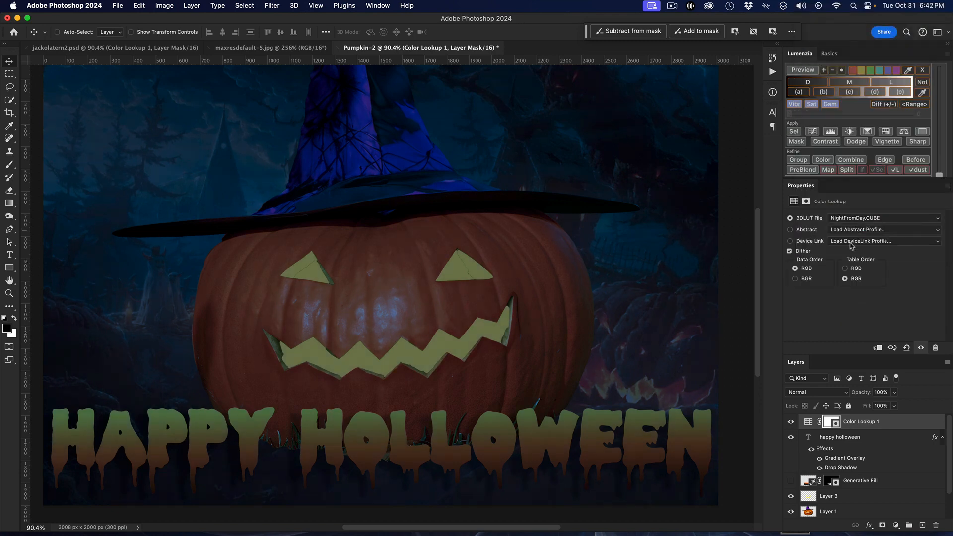
click(791, 421)
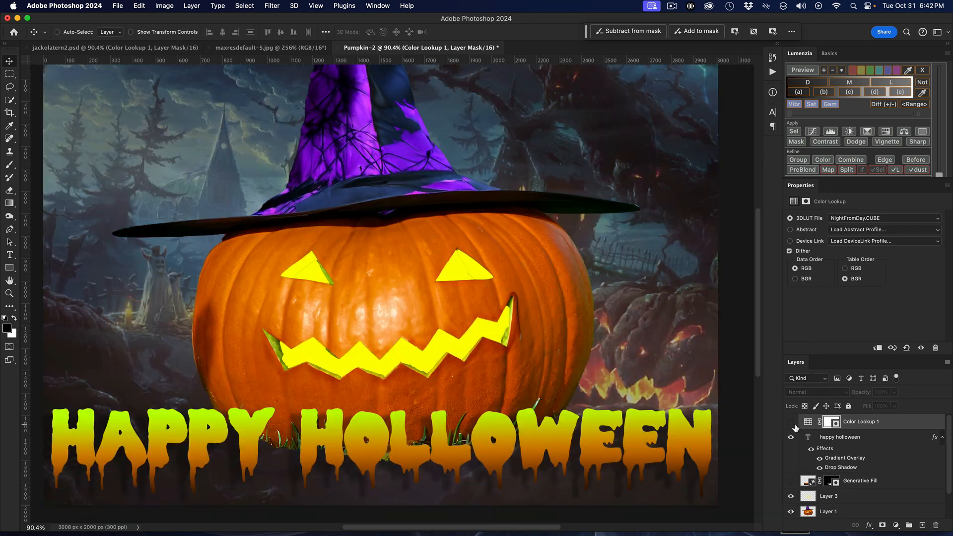
click(791, 422)
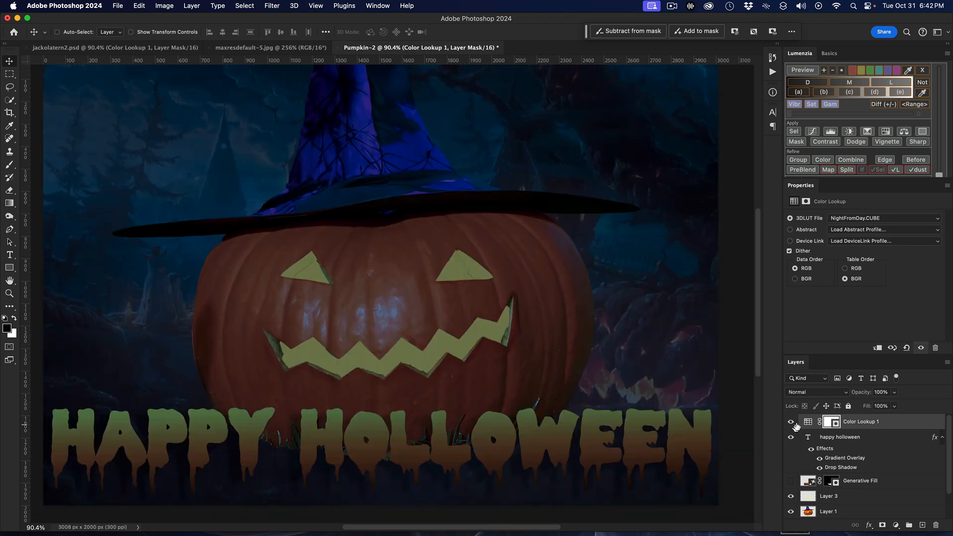
Set the Color Lookup layer's 3D LUT to Candlelight.CUBE and compare the composite with the jackolatern2.psd document
click(908, 219)
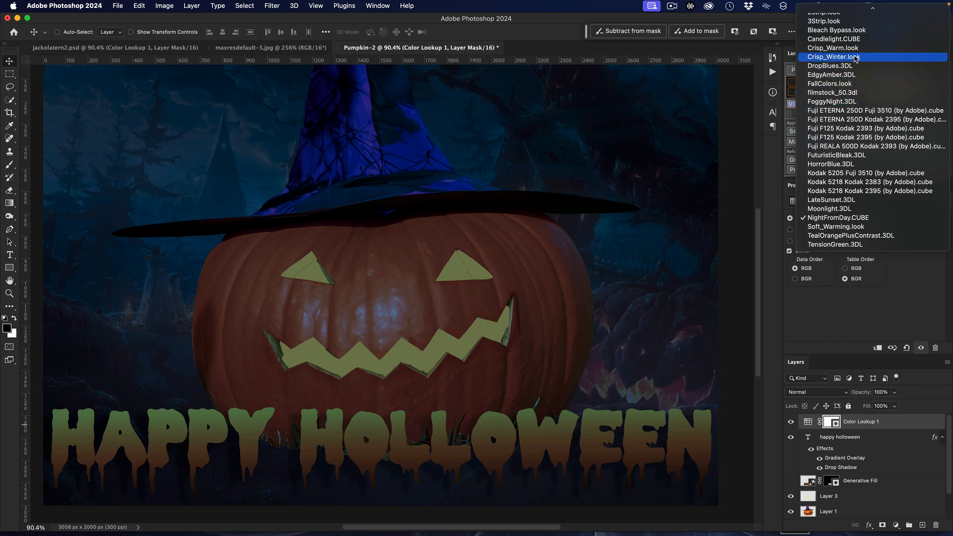
click(856, 39)
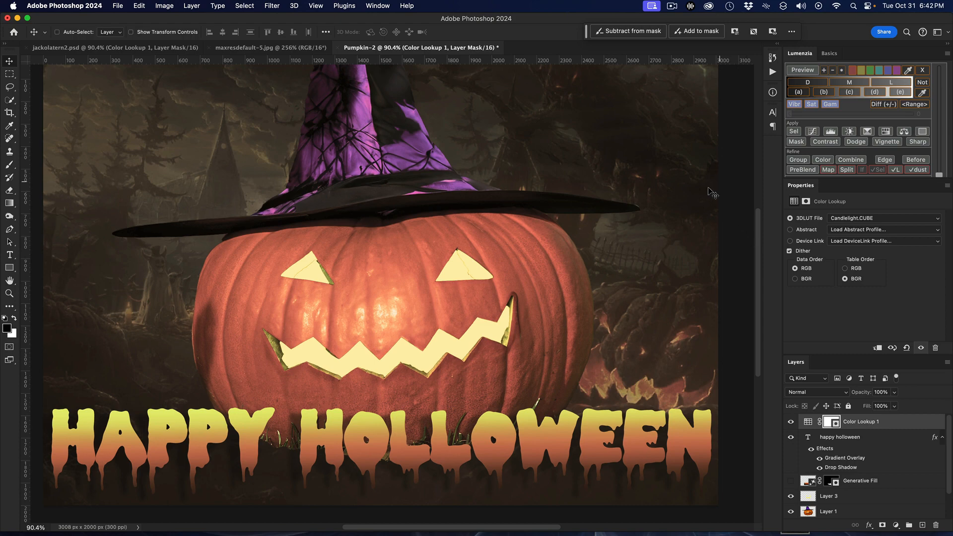
click(134, 48)
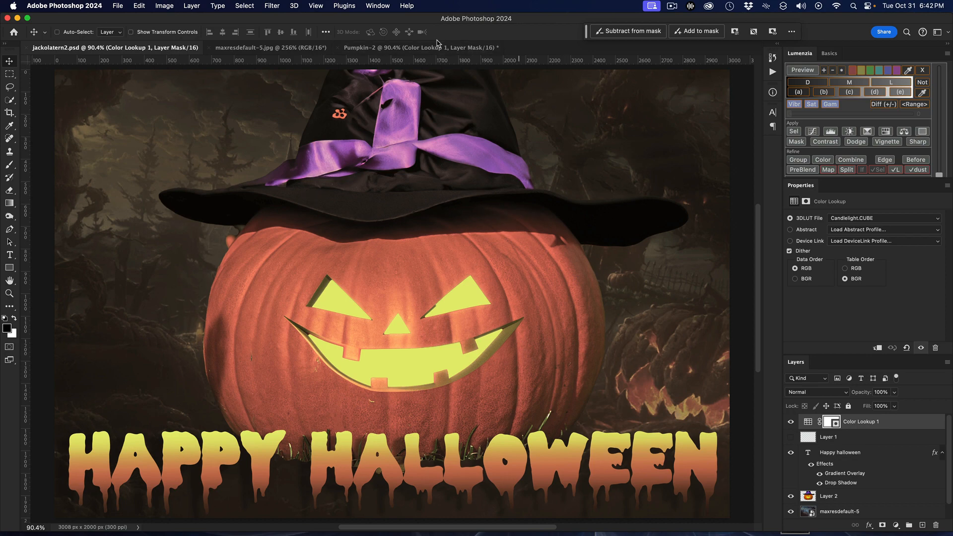
click(449, 48)
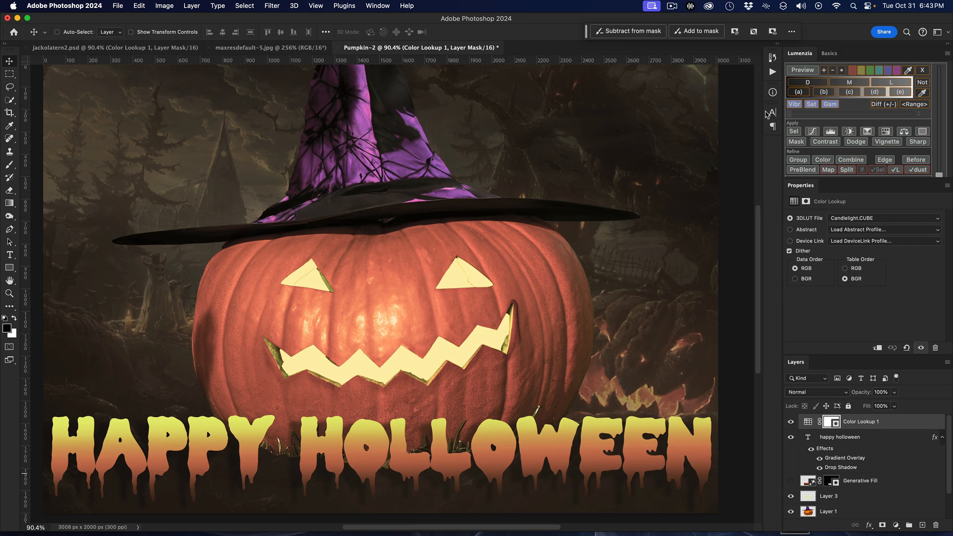
View the original pumpkin photo at the Open history state, then restore the last Modify Color Lookup Layer state
click(775, 59)
scroll(713, 97, up, 5)
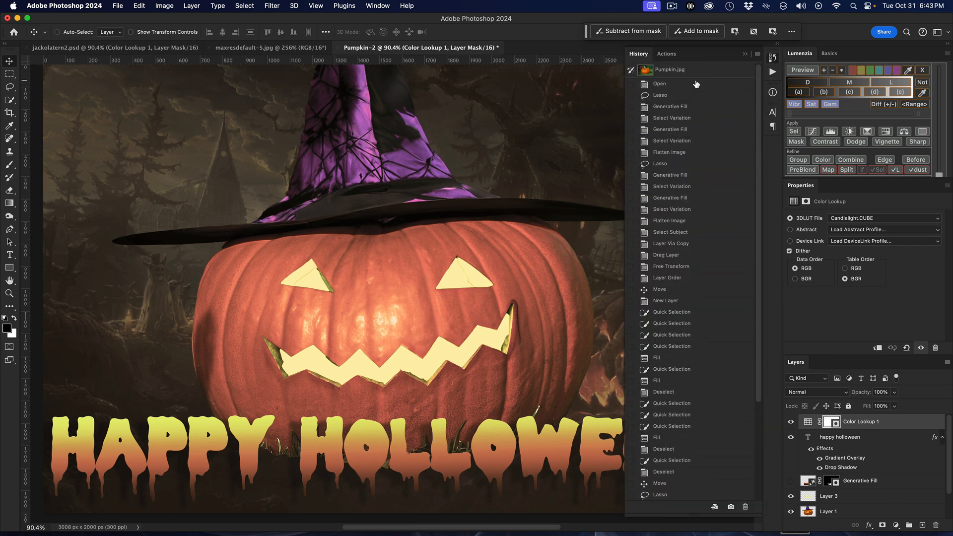
click(696, 83)
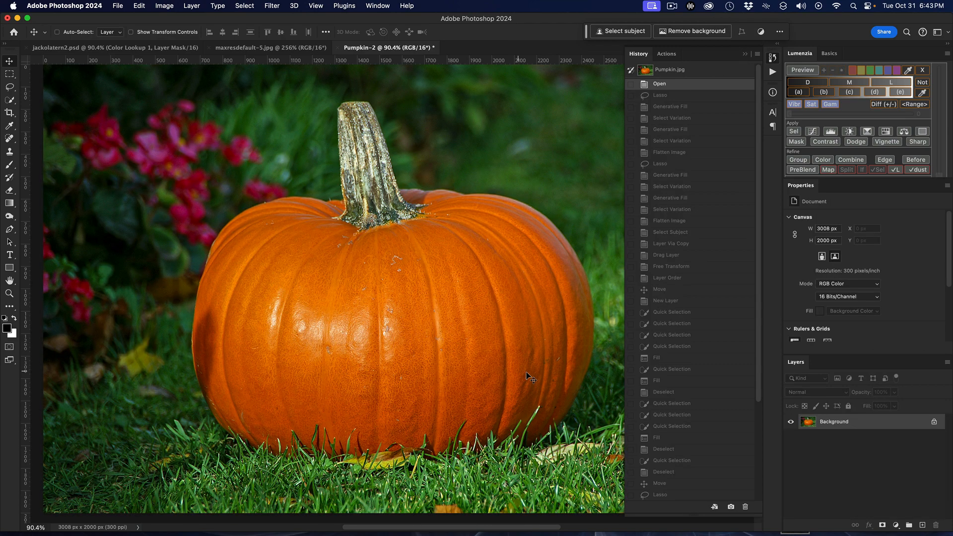
scroll(584, 372, down, 5)
scroll(687, 364, down, 5)
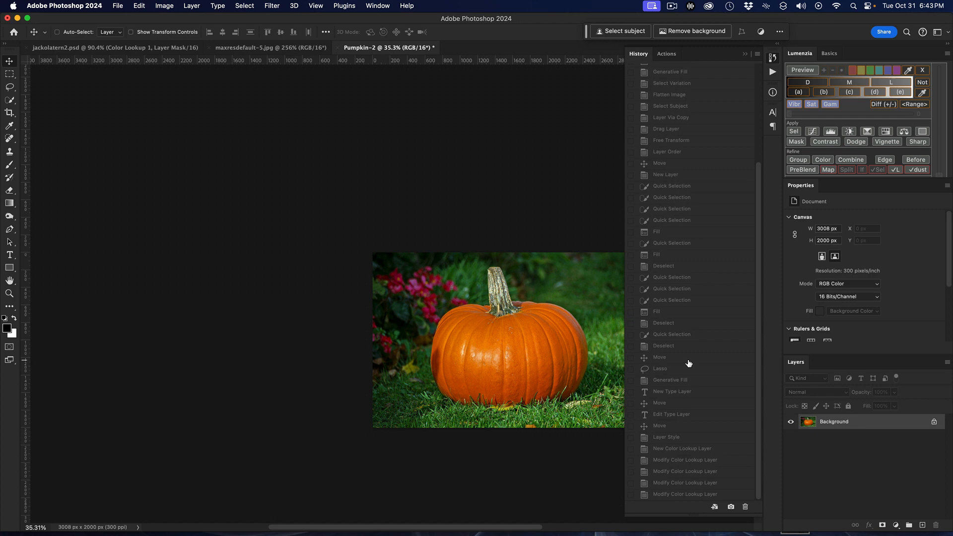
click(662, 495)
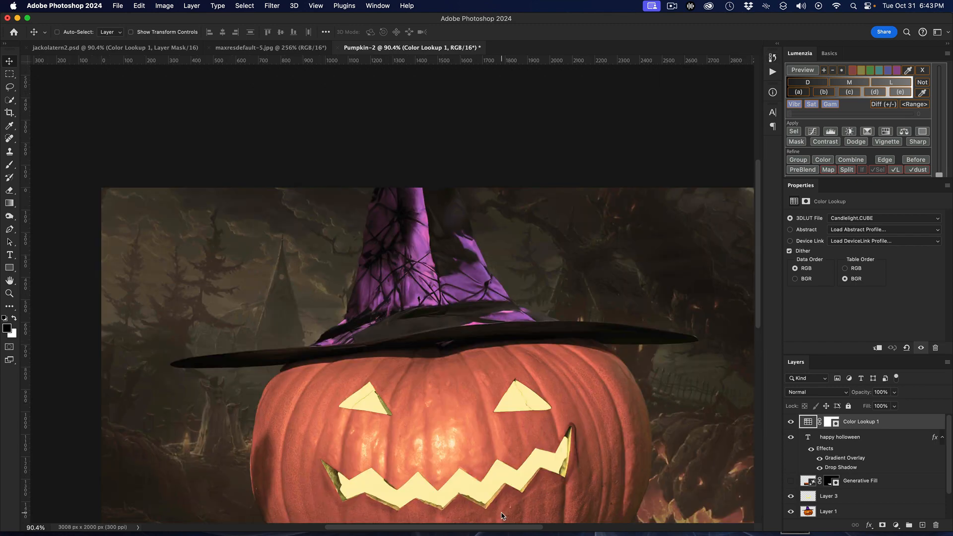
scroll(501, 511, down, 5)
scroll(501, 511, right, 2)
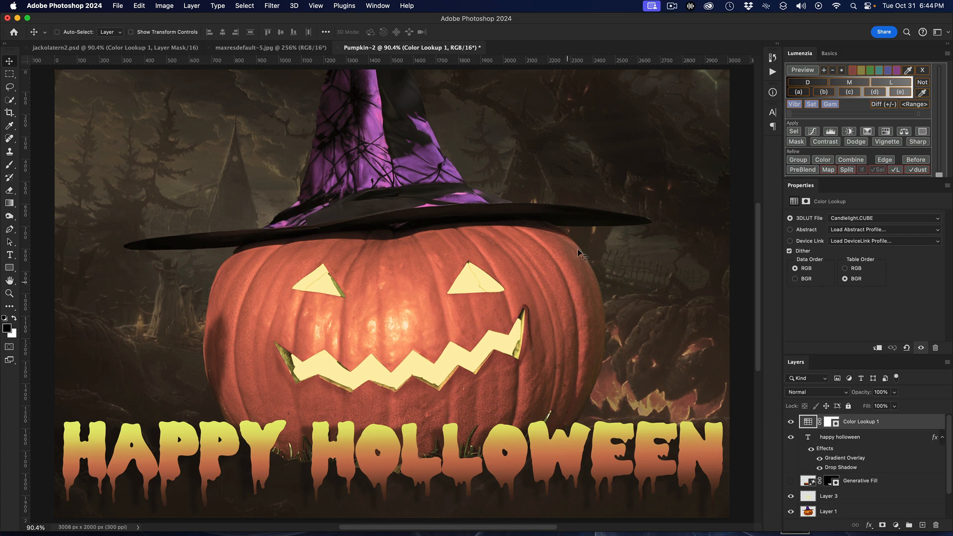
click(668, 7)
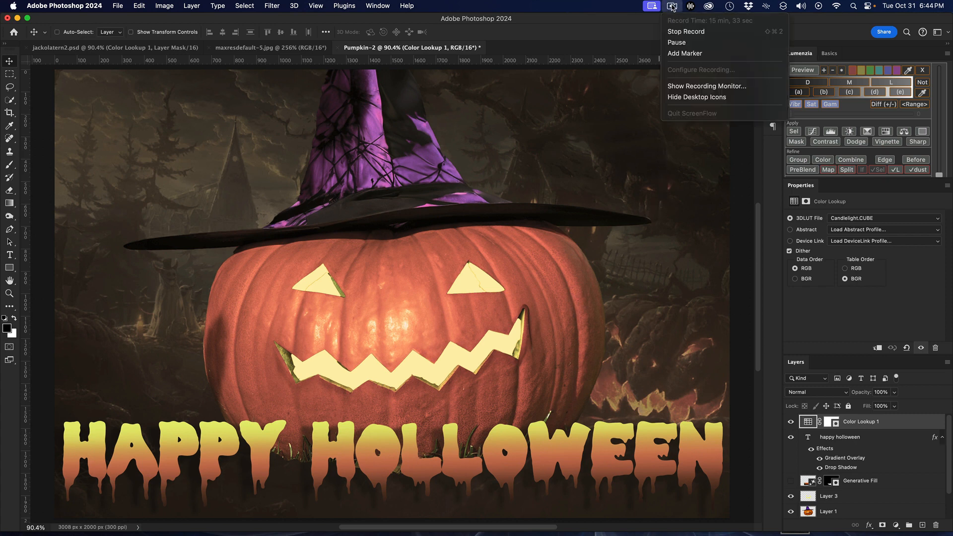
click(676, 28)
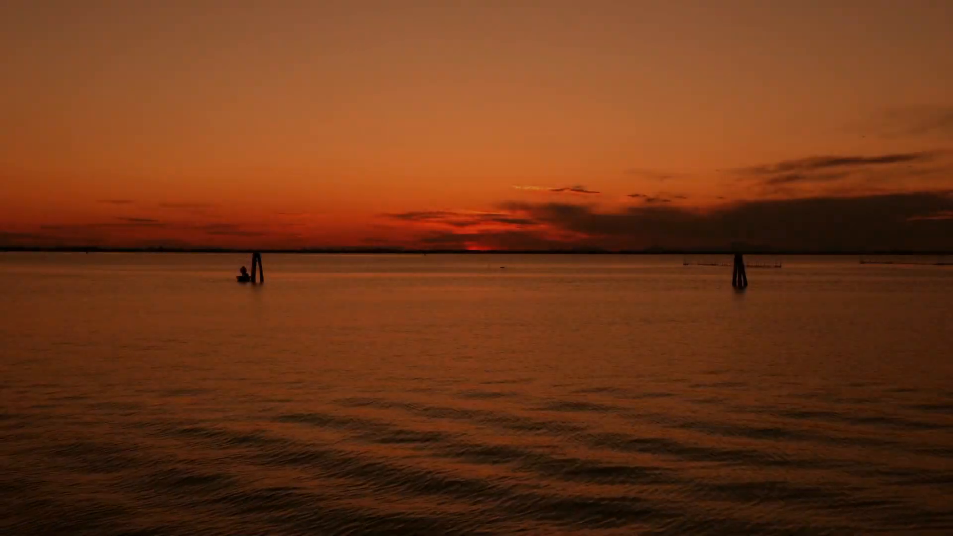